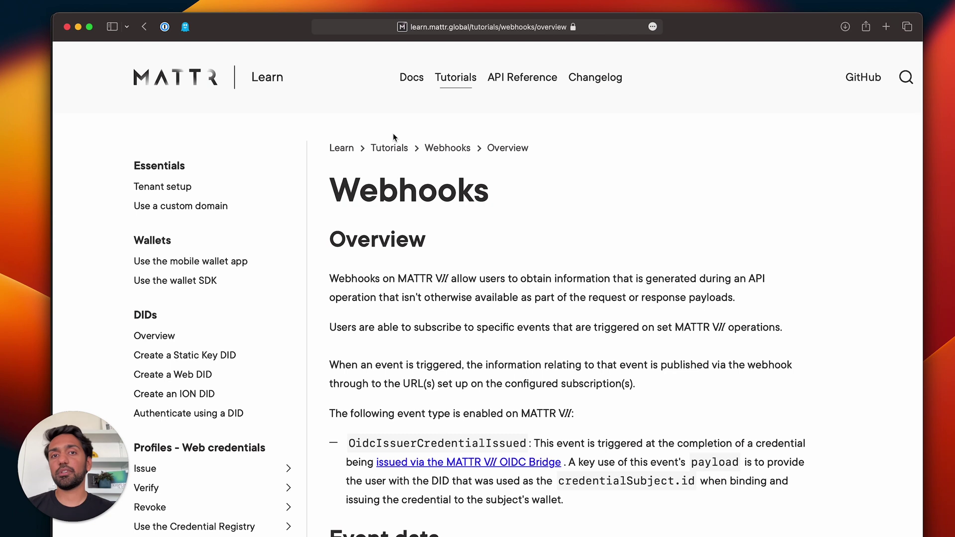
Go to kakapo.mattr.global, open the government passport letter PDF and scroll down to its QR code.
left_click(885, 28)
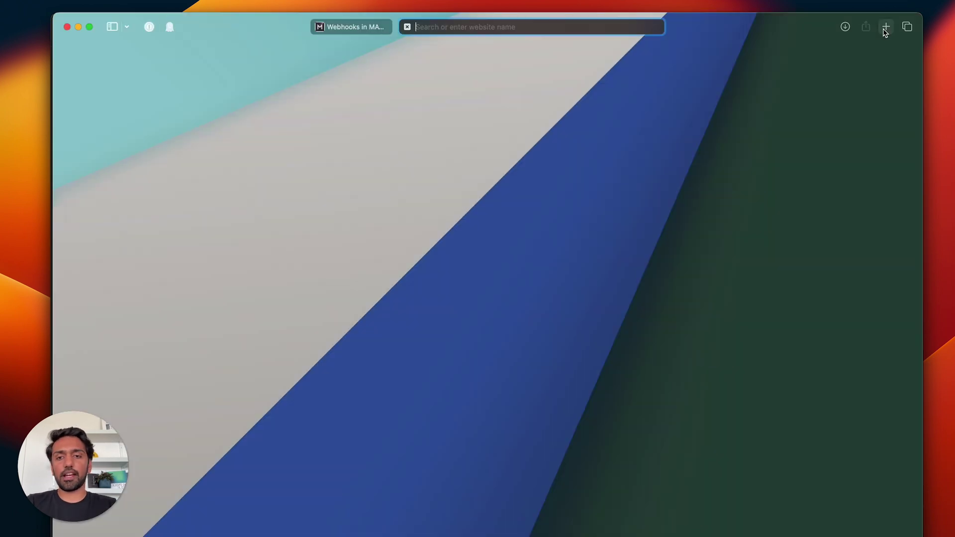
type("kakapo.mattr.global")
key("Return")
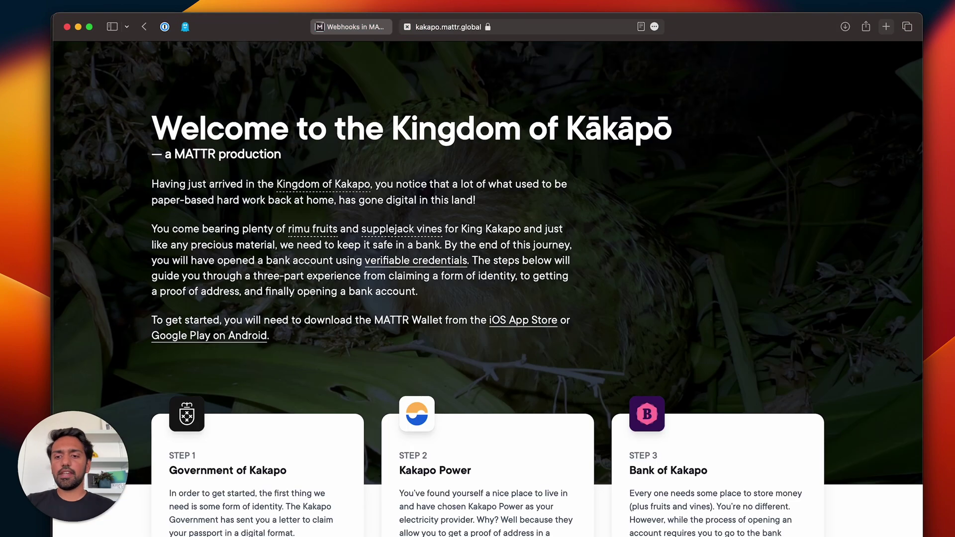
scroll(270, 229, "down", 6)
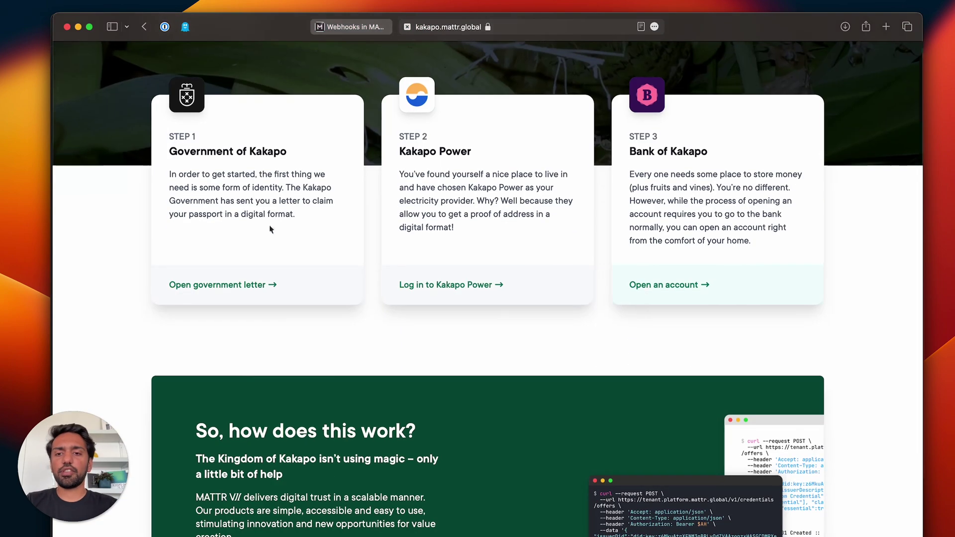
left_click(214, 291)
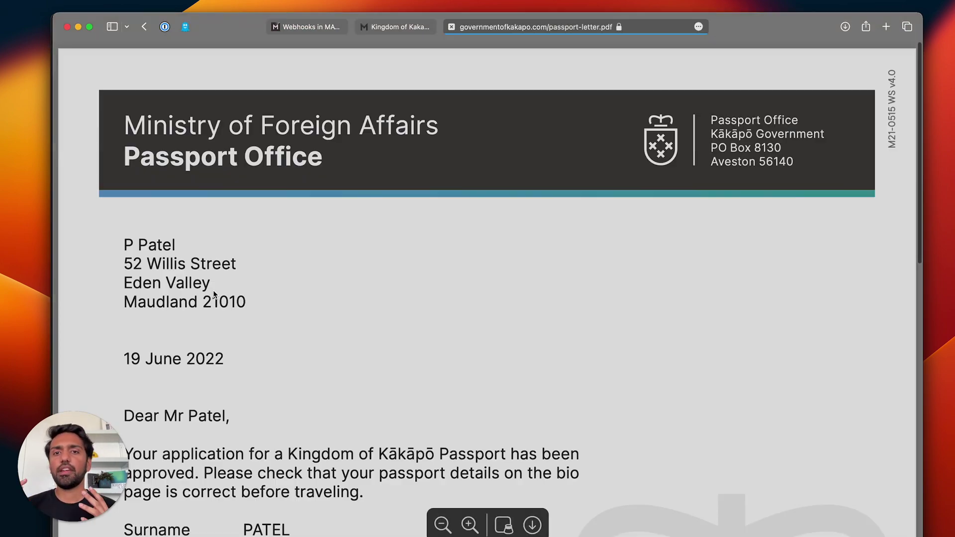
scroll(215, 295, "down", 8)
scroll(214, 293, "down", 1)
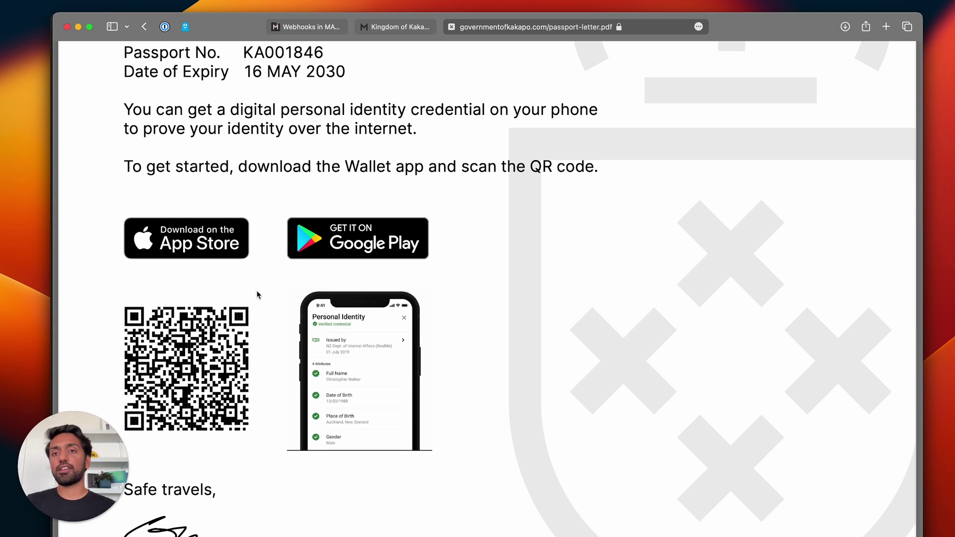
Review the MATTR Learn webhooks overview page, briefly checking back on the passport letter PDF.
left_click(305, 30)
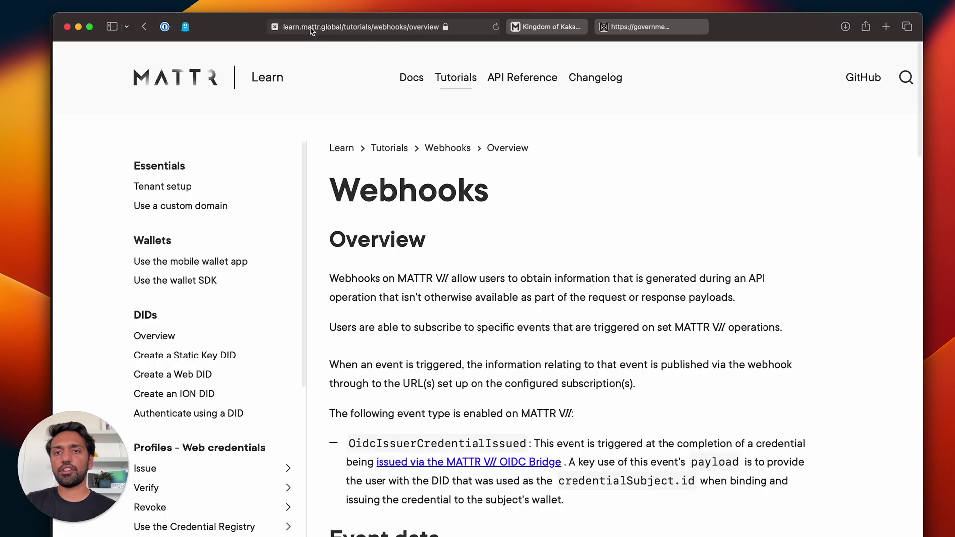
scroll(441, 181, "down", 6)
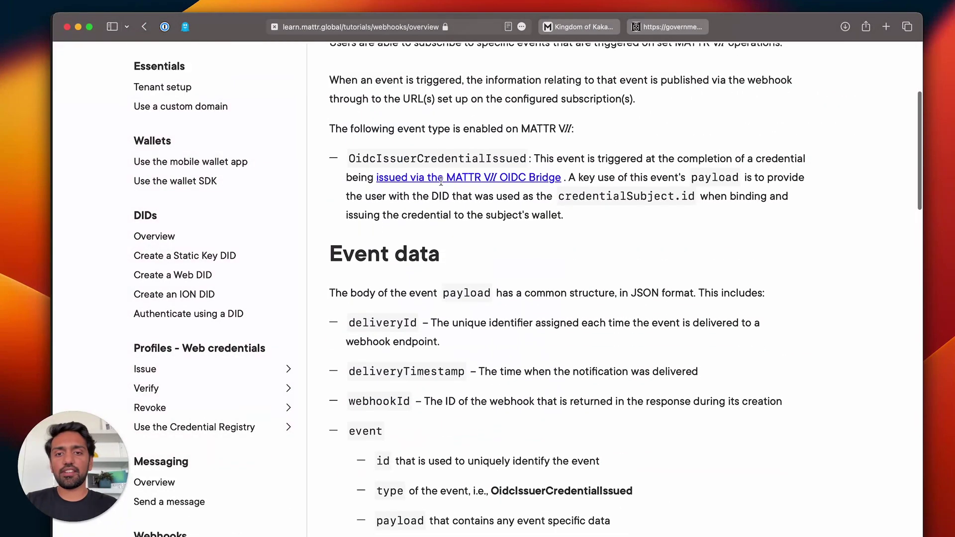
scroll(441, 182, "up", 2)
left_click_drag(348, 246, 527, 247)
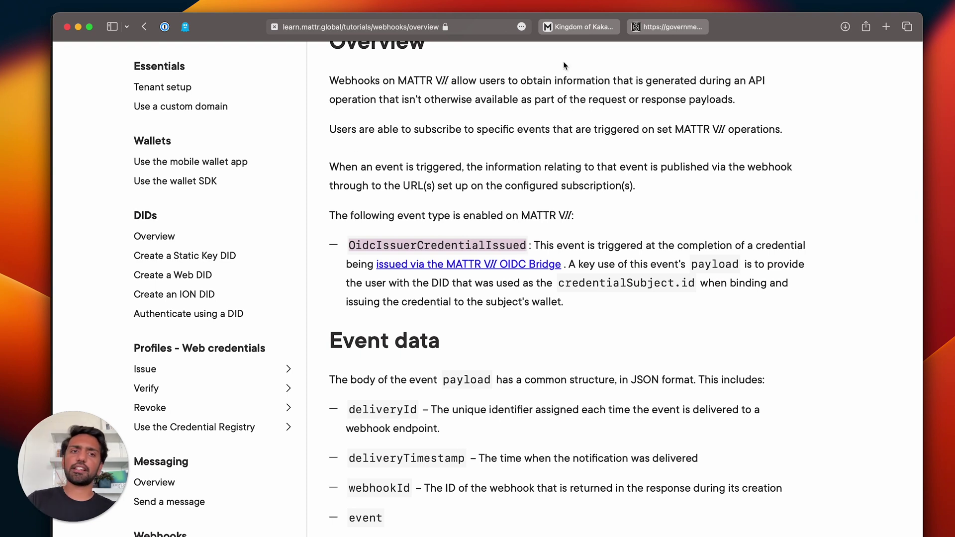
left_click(655, 28)
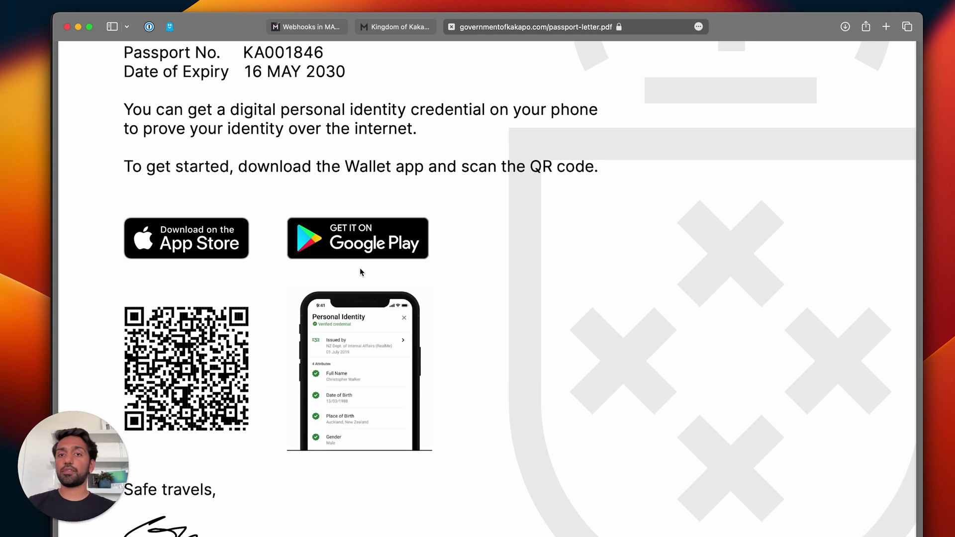
left_click(305, 27)
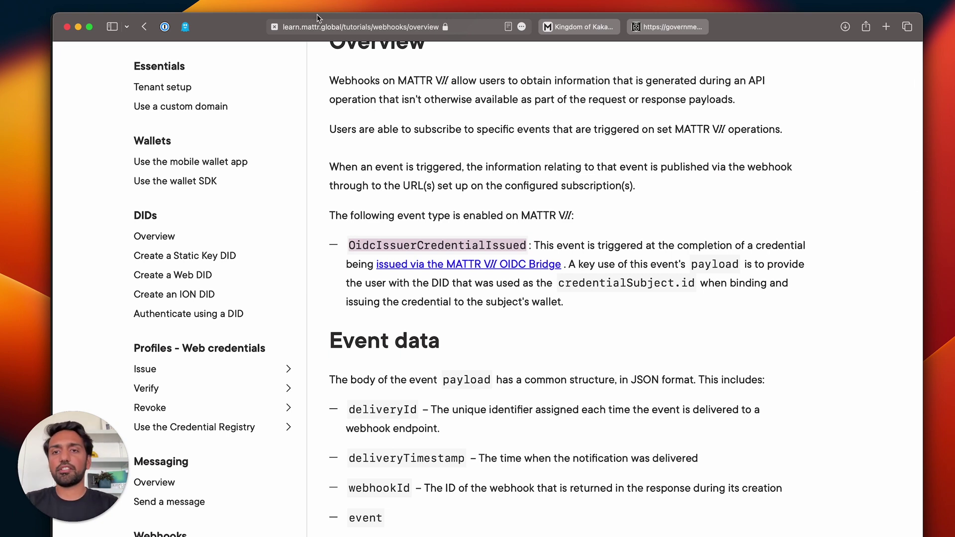
scroll(591, 200, "up", 5)
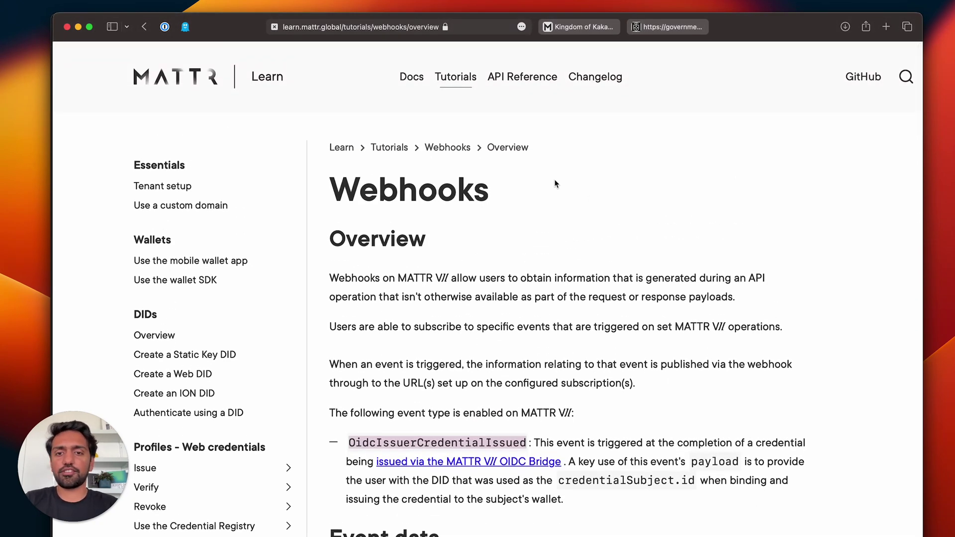
scroll(467, 298, "down", 6)
scroll(466, 297, "up", 5)
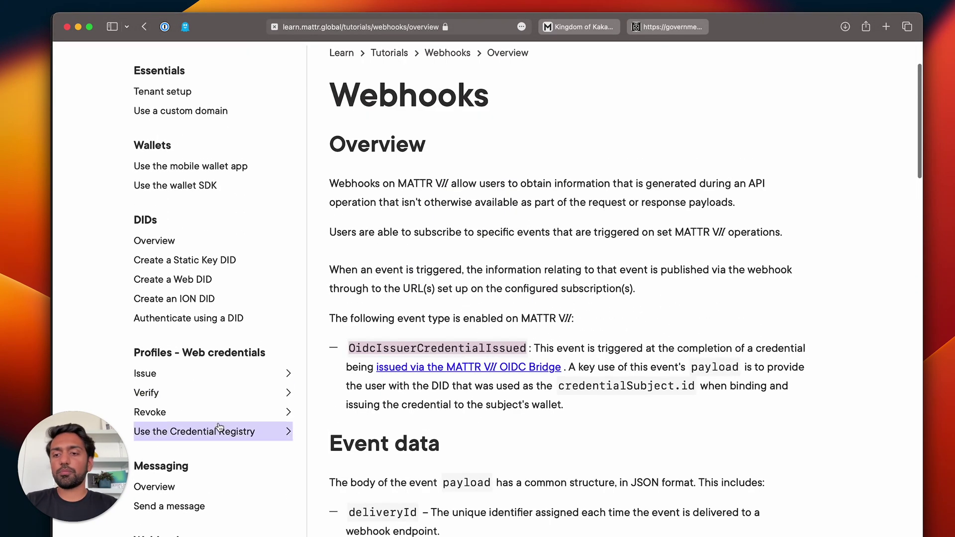
scroll(216, 469, "down", 4)
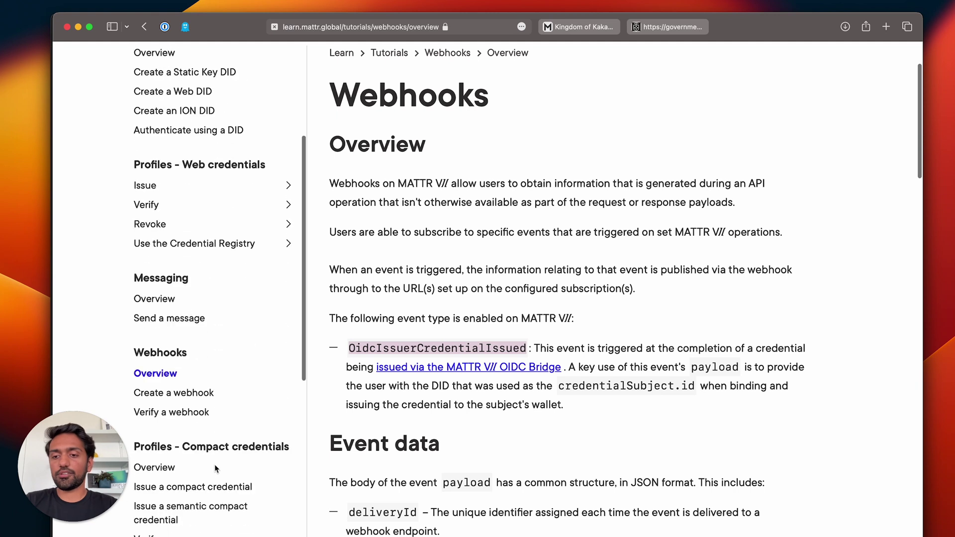
Open the Create a webhook tutorial and copy its POST /v1/webhooks request line.
left_click(154, 395)
scroll(460, 394, "down", 5)
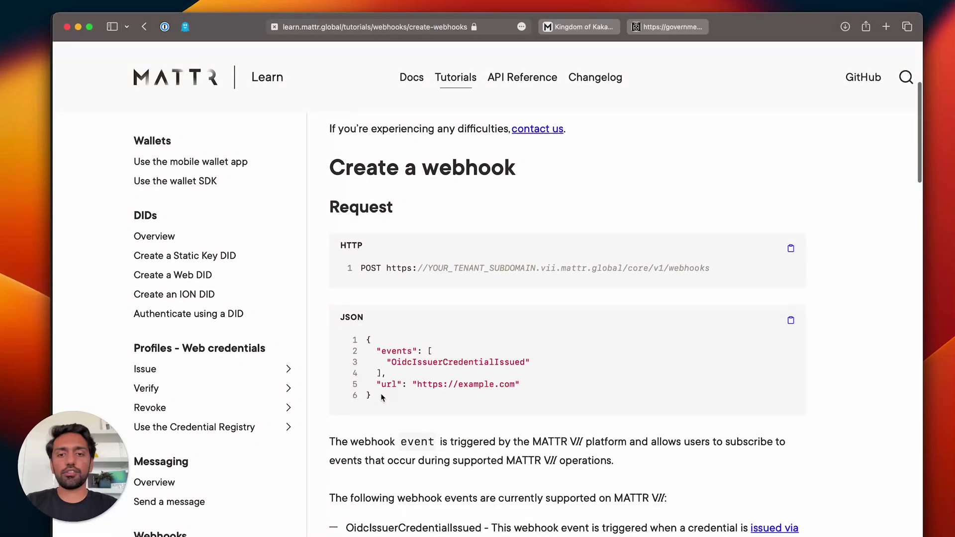
left_click_drag(361, 269, 716, 269)
key("super+c")
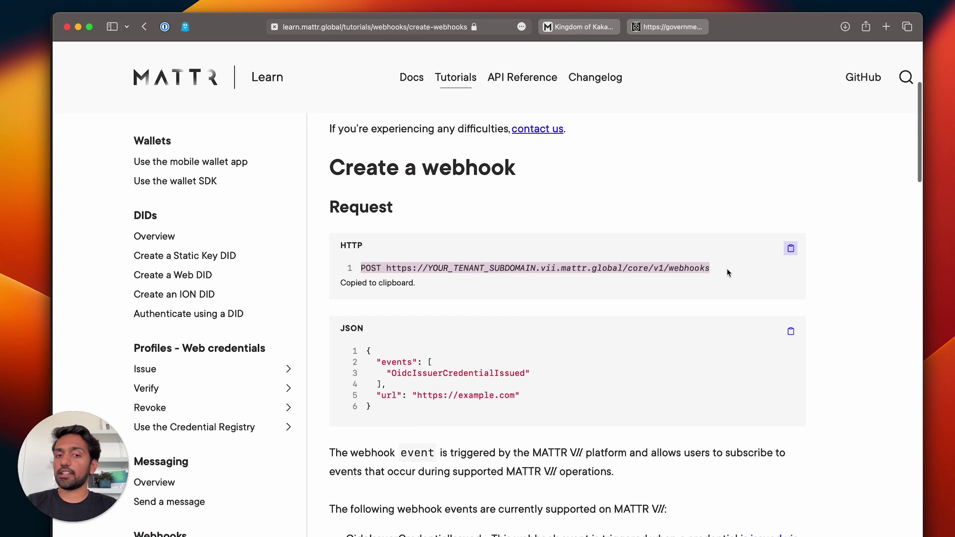
left_click(694, 266)
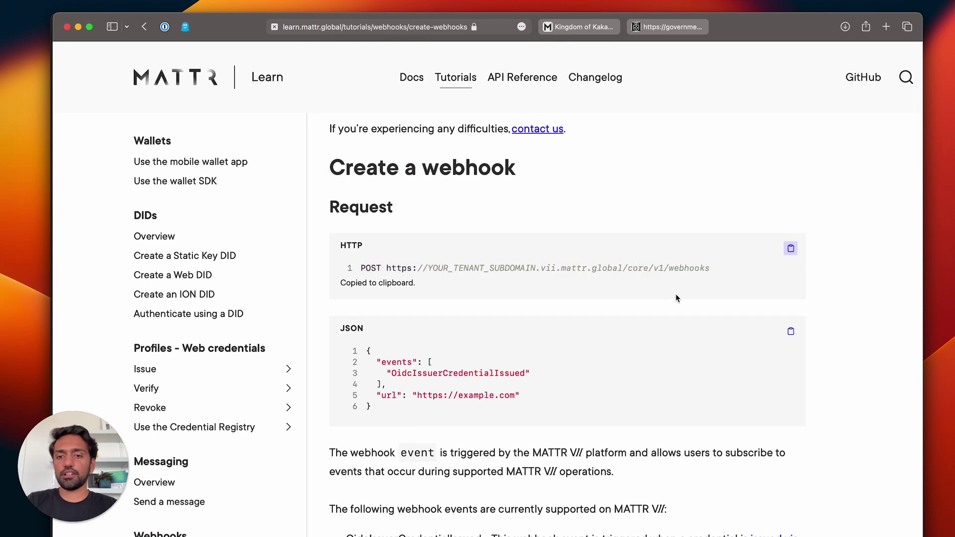
Insert core/ before v1 so the Add new webhook URL reads {{tenantBaseURL}}/core/v1/webhooks.
mouse_move(418, 536)
left_click(635, 525)
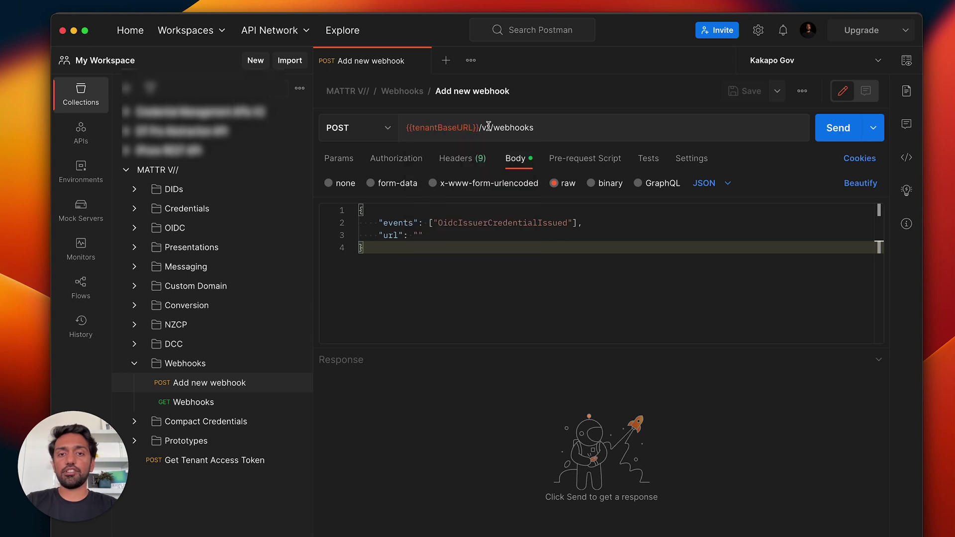
left_click_drag(481, 128, 504, 127)
left_click(527, 128)
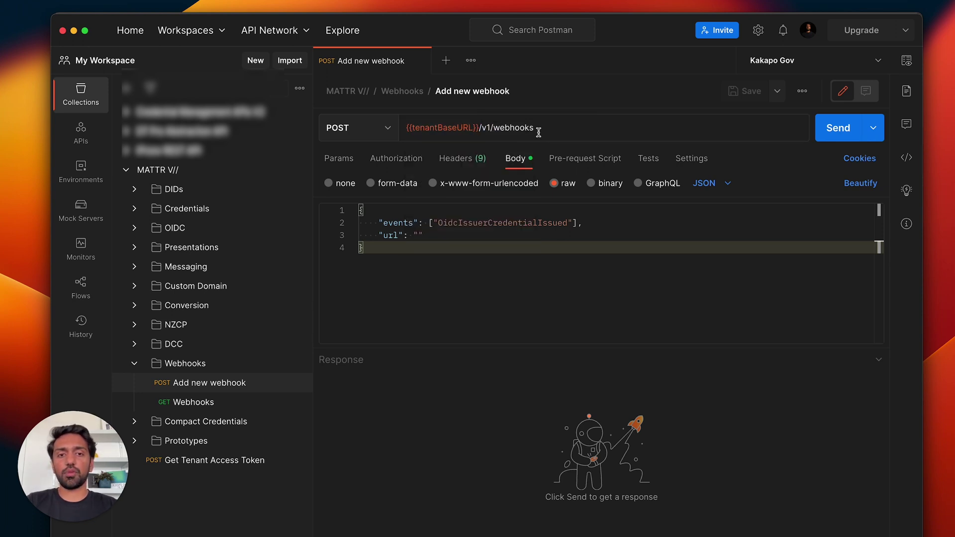
key("super+Tab")
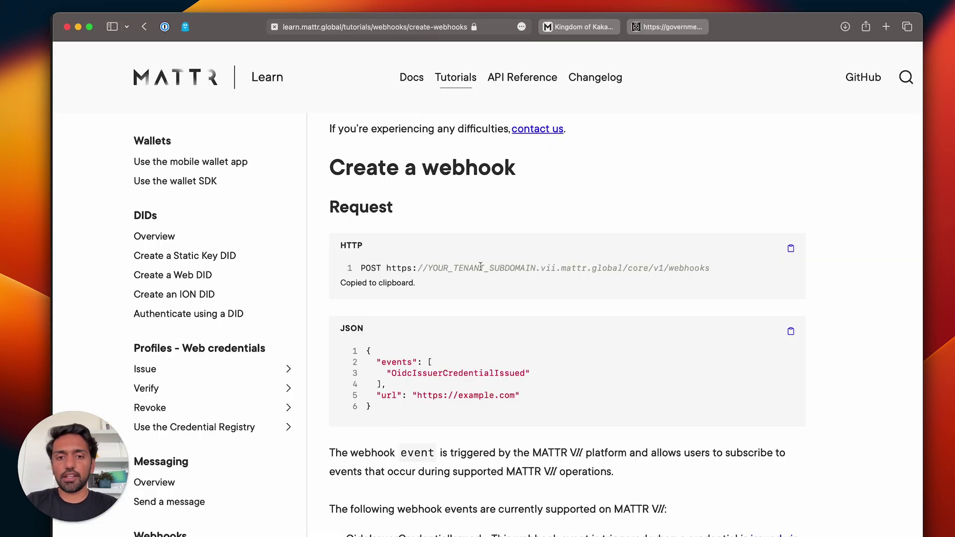
double_click(638, 267)
key("super+Tab")
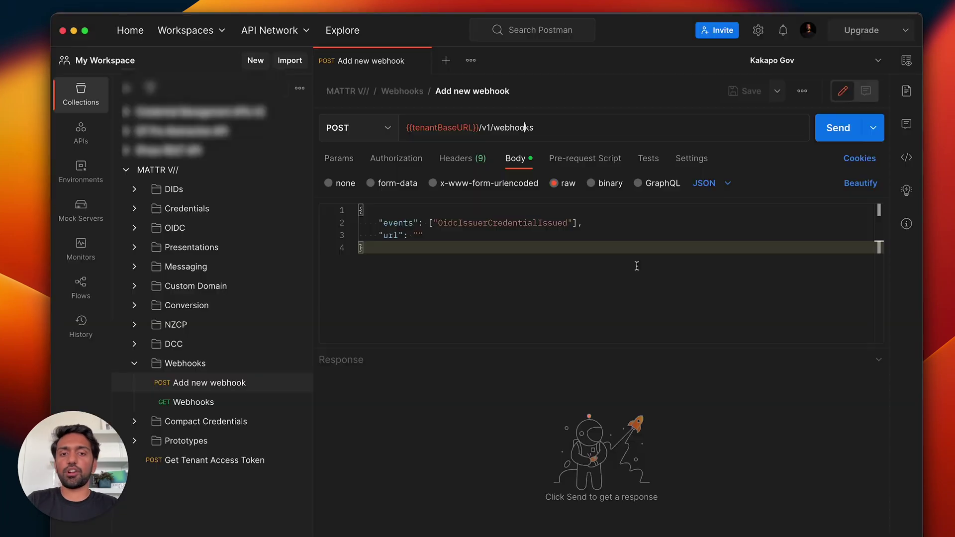
left_click(481, 128)
type("core/")
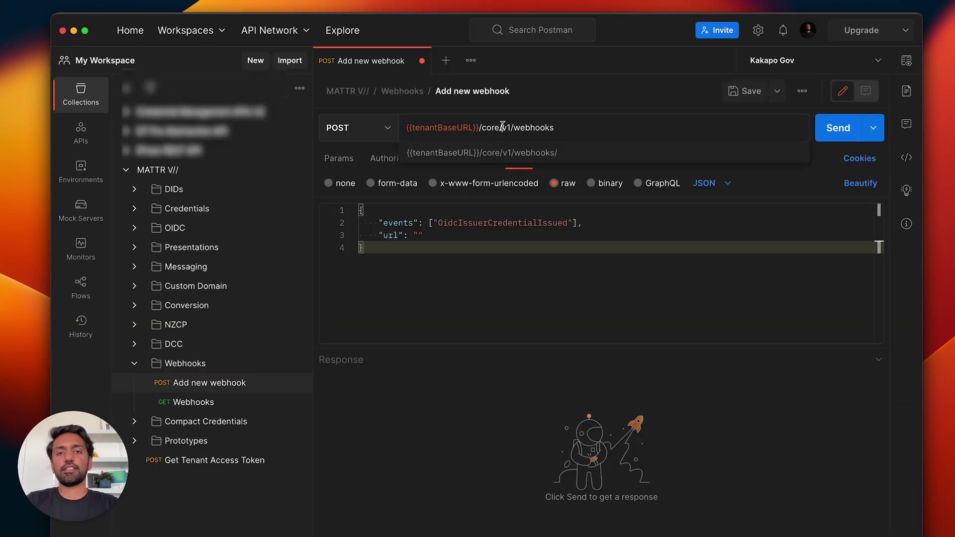
key("super+Tab")
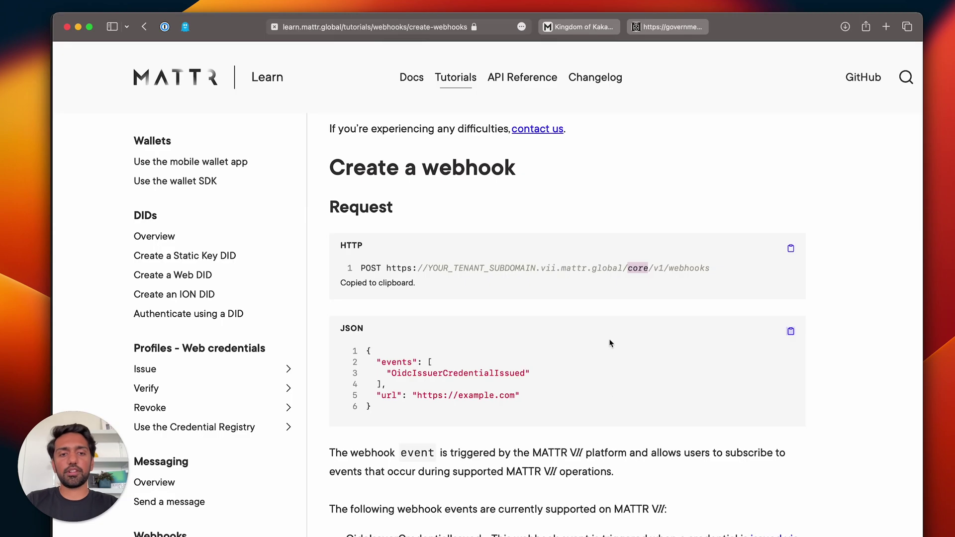
key("super+Tab")
Check the body's OidcIssuerCredentialIssued event and place the cursor in the empty url value.
left_click_drag(386, 277, 335, 190)
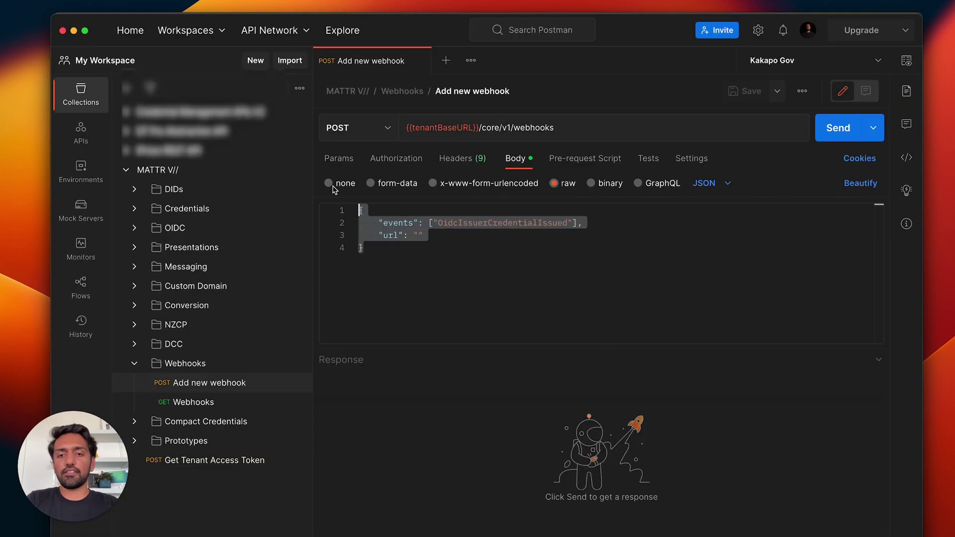
left_click(443, 266)
left_click_drag(438, 222, 566, 227)
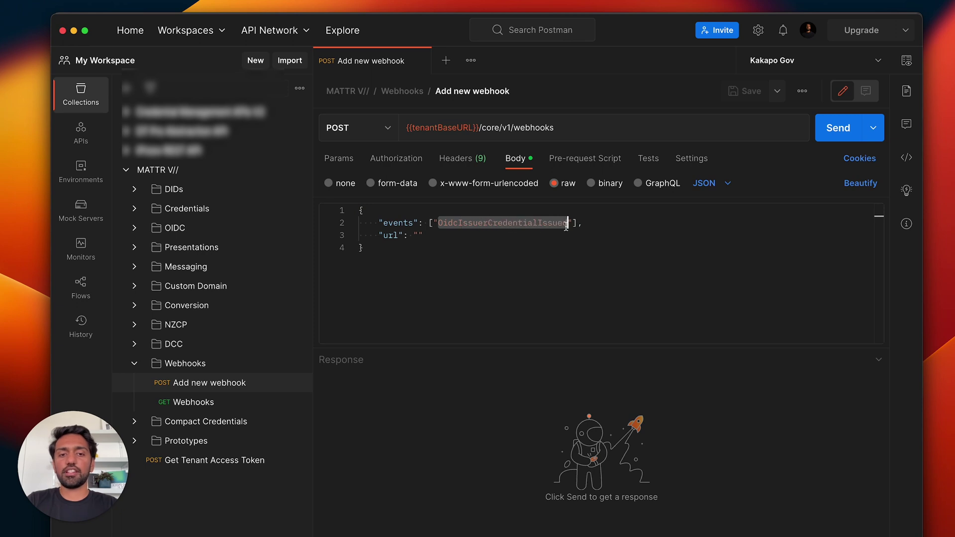
left_click(424, 236)
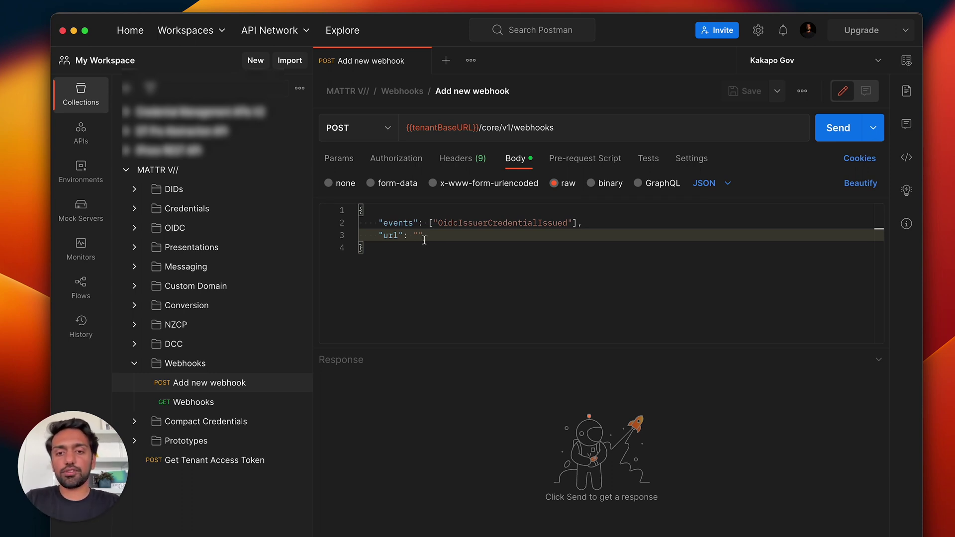
key("super+Tab")
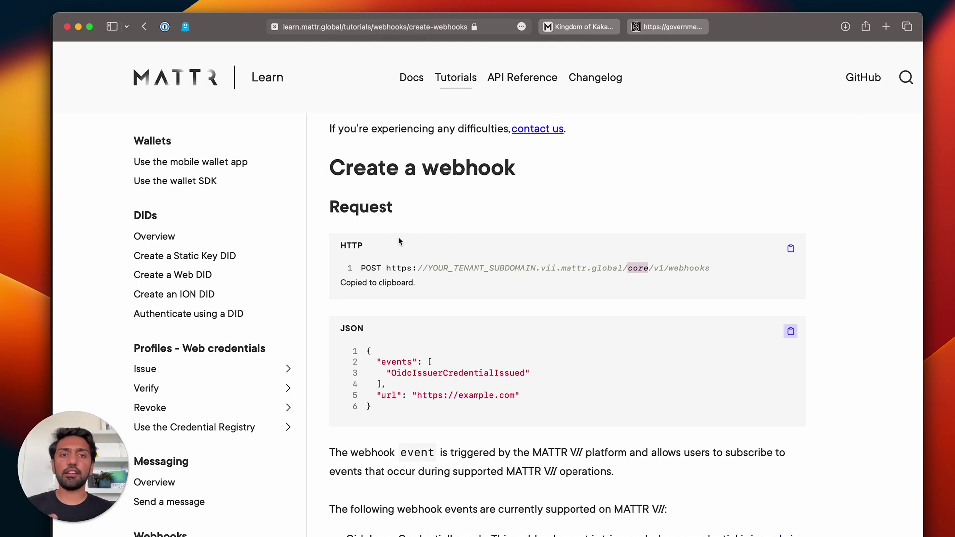
Search for webhook.site, open it and copy the generated unique webhook URL.
left_click(887, 27)
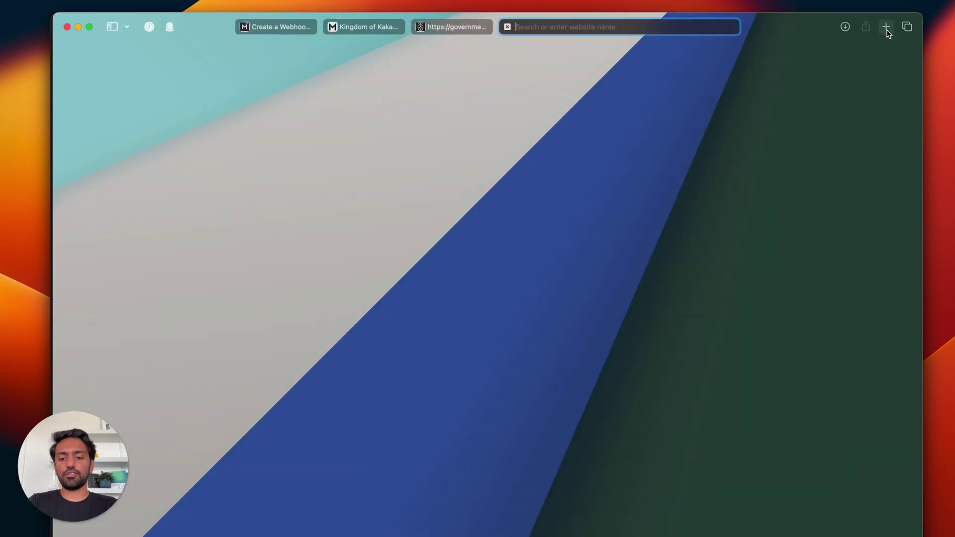
type("weboooks.sit")
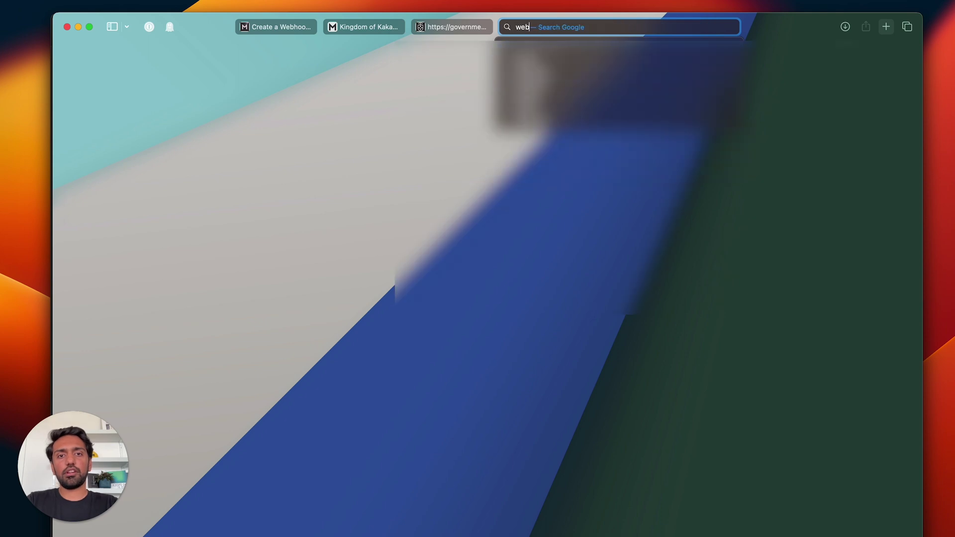
type("er")
key("Return")
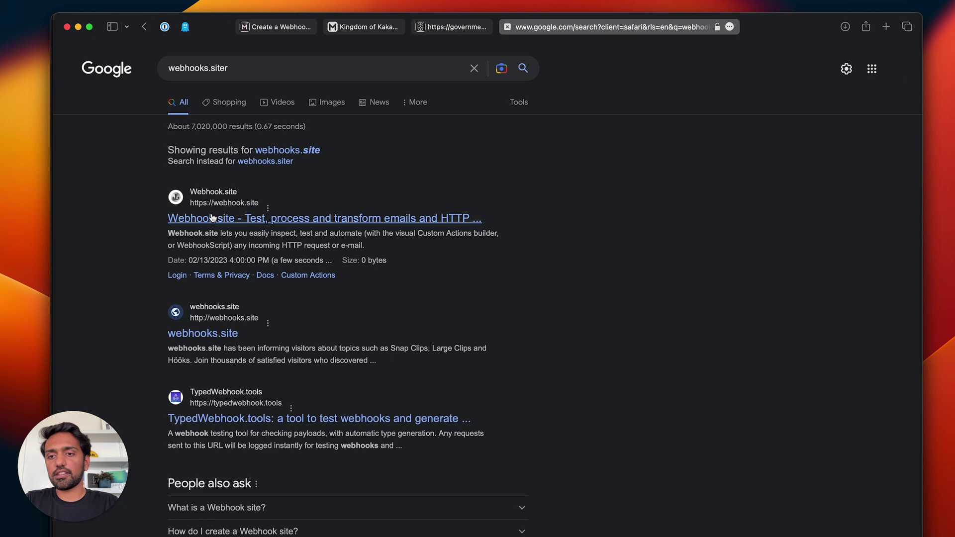
left_click(219, 218)
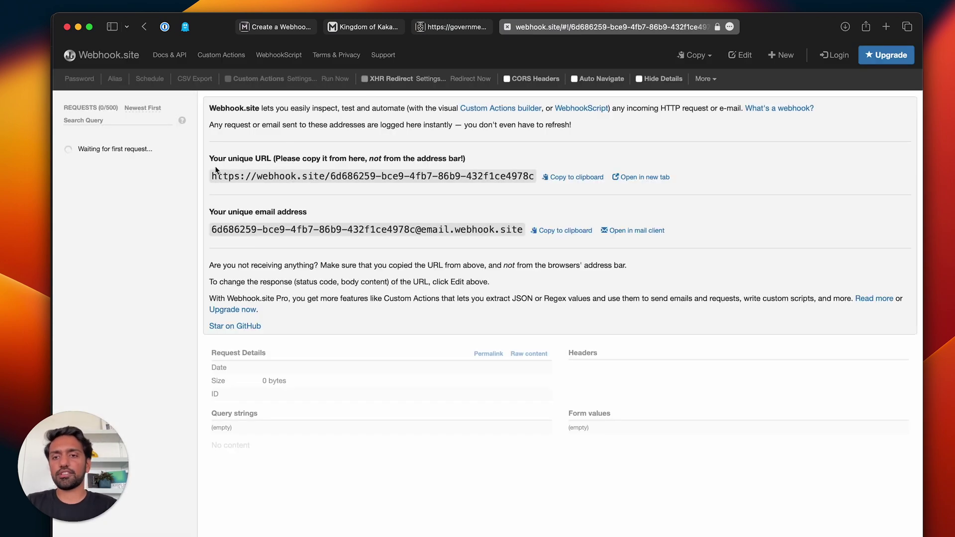
left_click(563, 179)
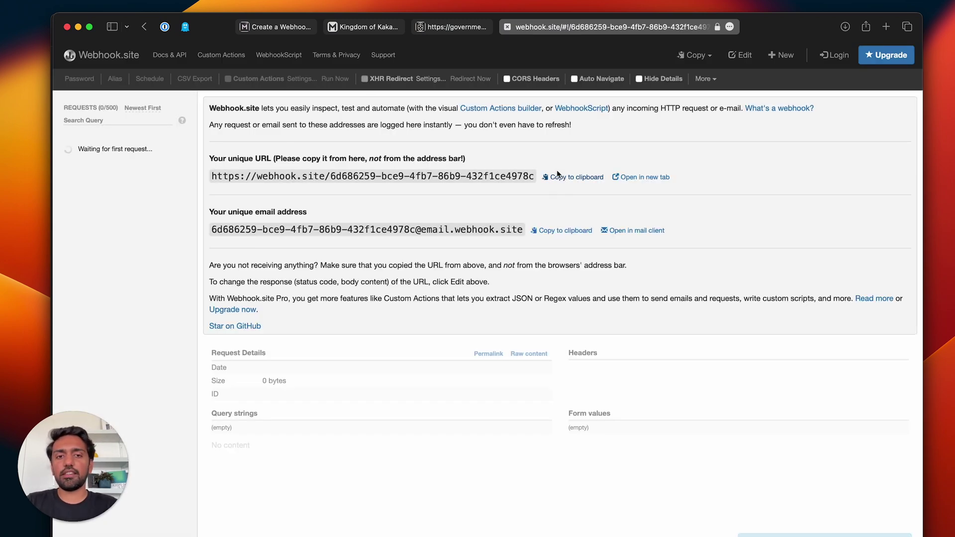
Paste the webhook.site URL into the body's url, then set up a raw JSON POST test request to it.
key("super+Tab")
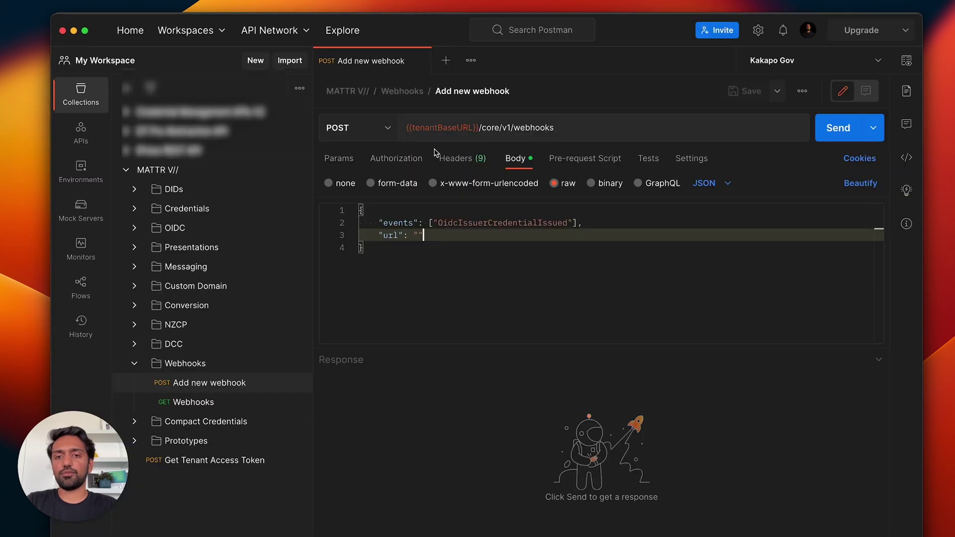
key("super+v")
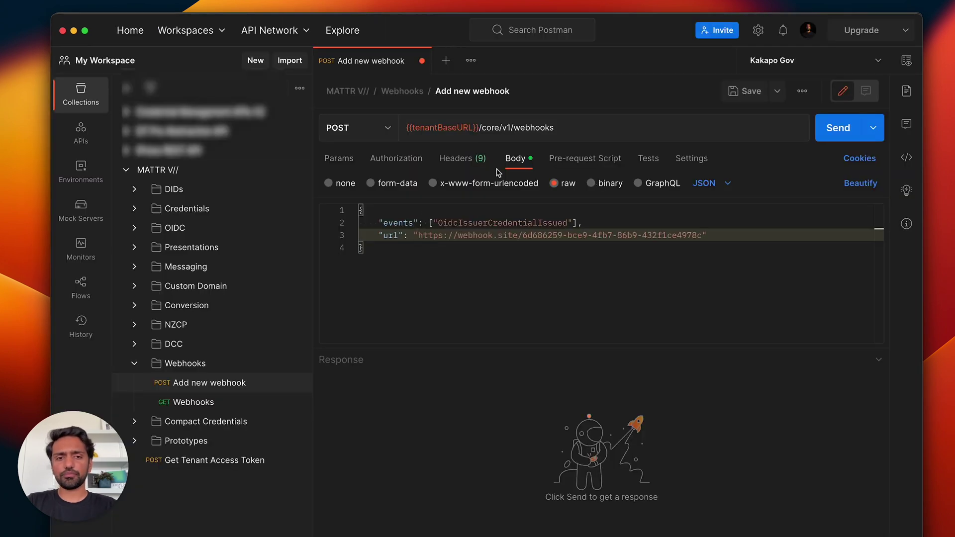
left_click(446, 60)
key("super+v")
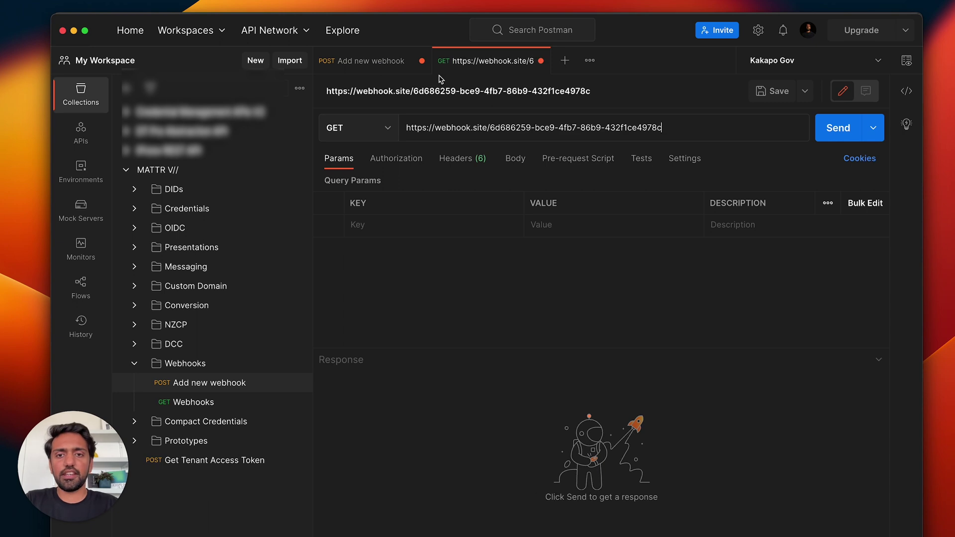
left_click(363, 128)
left_click(356, 186)
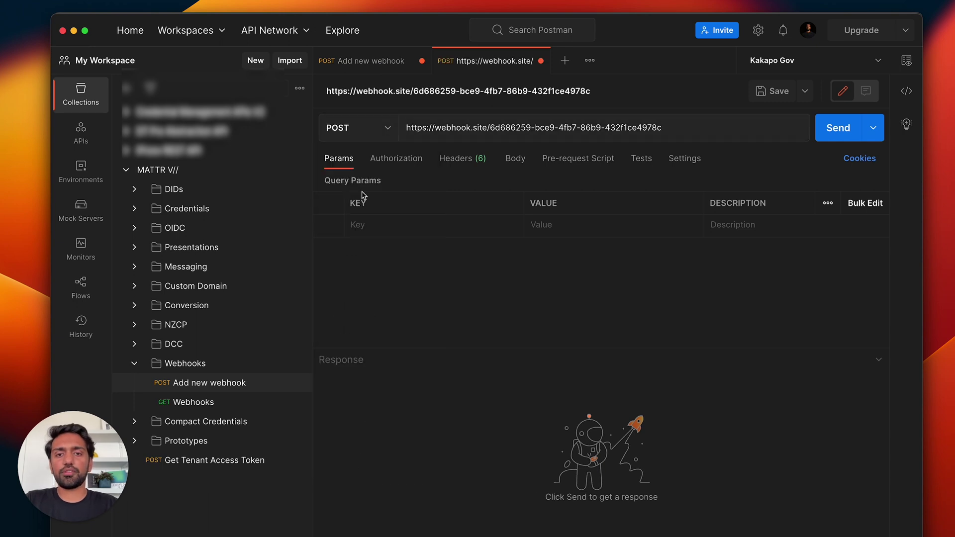
left_click(513, 161)
left_click(568, 185)
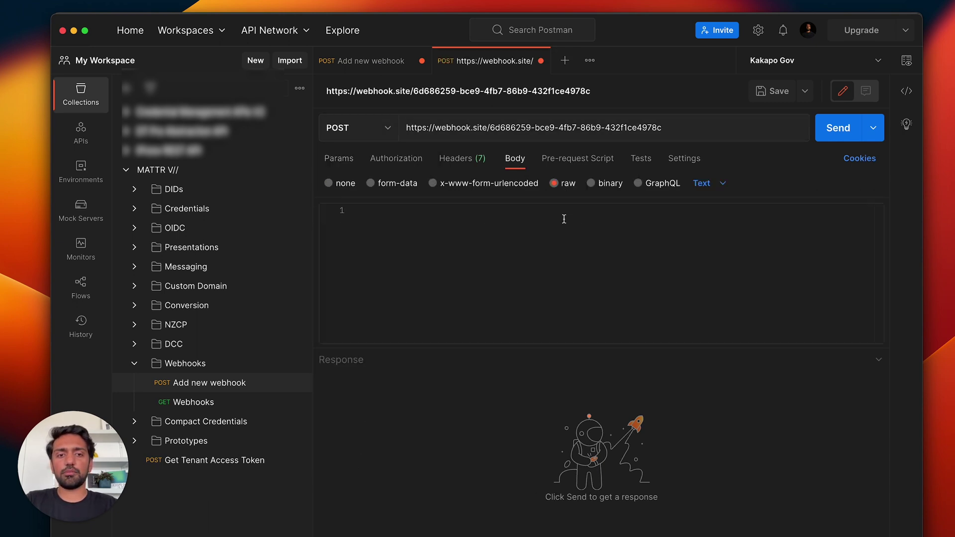
left_click(707, 192)
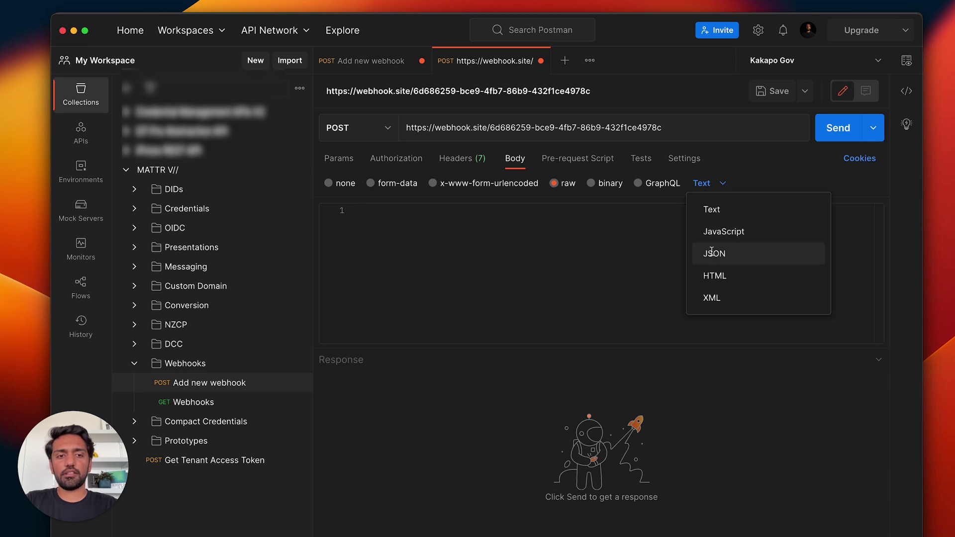
left_click(699, 251)
Send the test body {"hello": "world"} and confirm it arrives on webhook.site.
left_click(362, 210)
type("{")
key("Return")
type("\"")
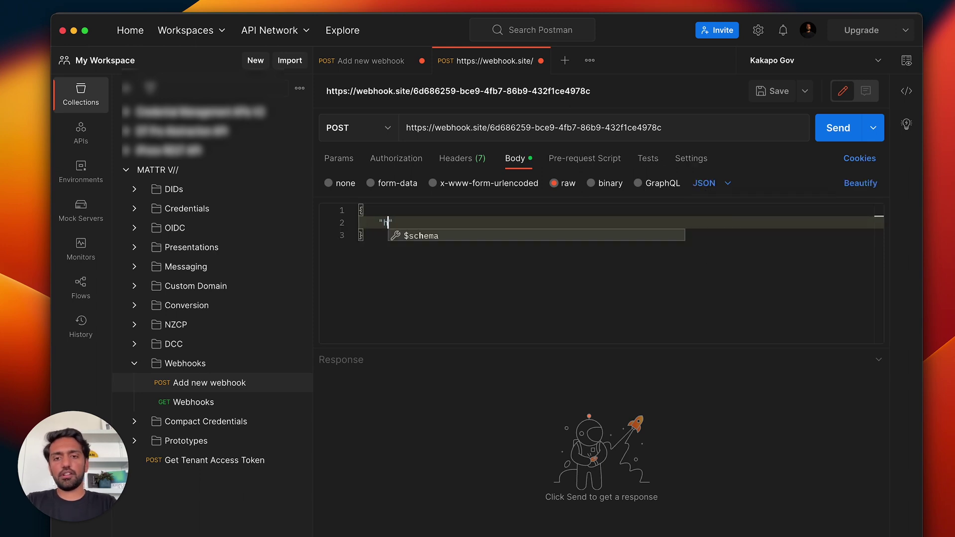
type("hello\": \"world\"")
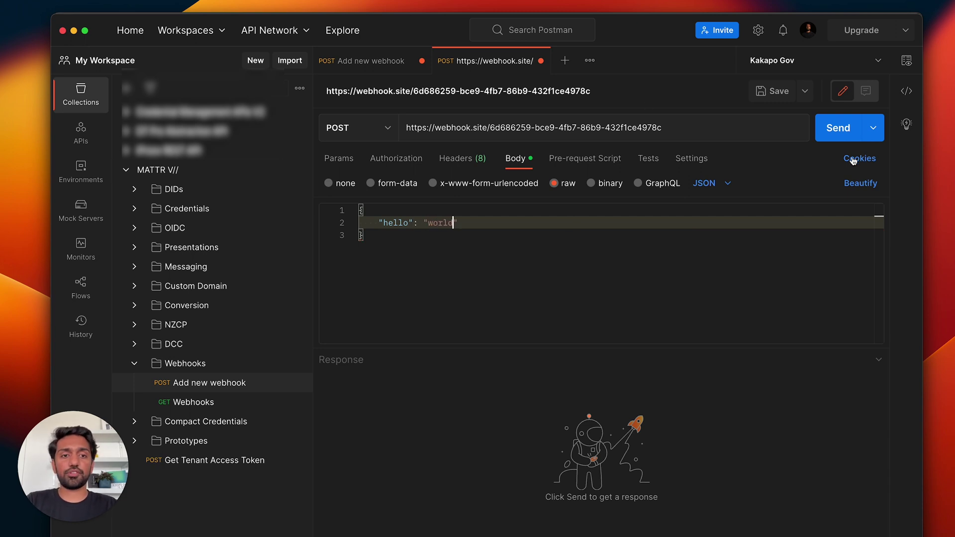
left_click(828, 133)
key("super+Tab")
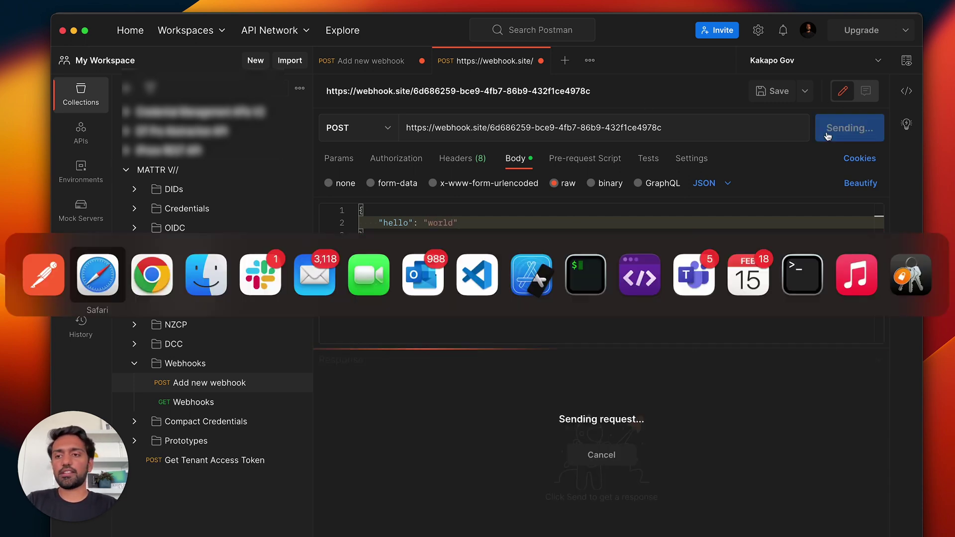
mouse_move(100, 169)
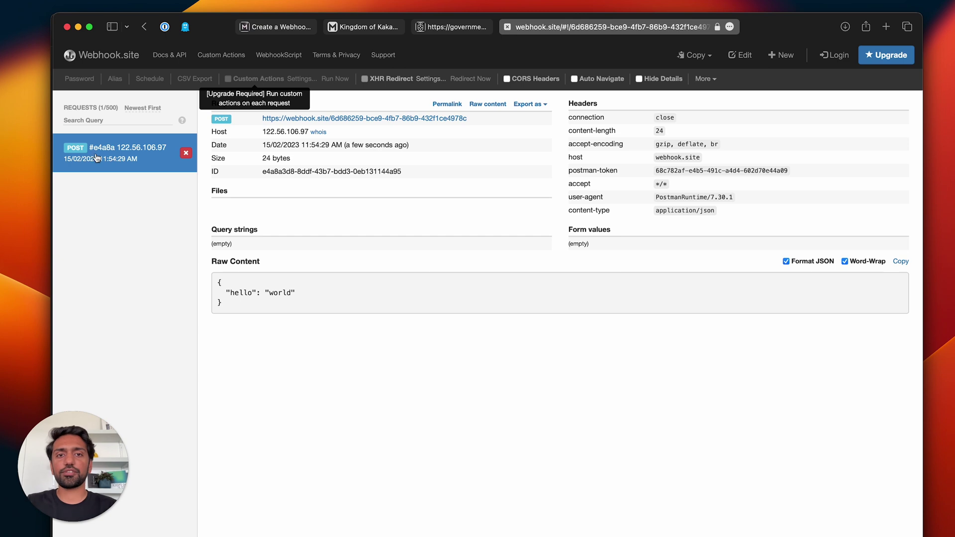
key("super+Tab")
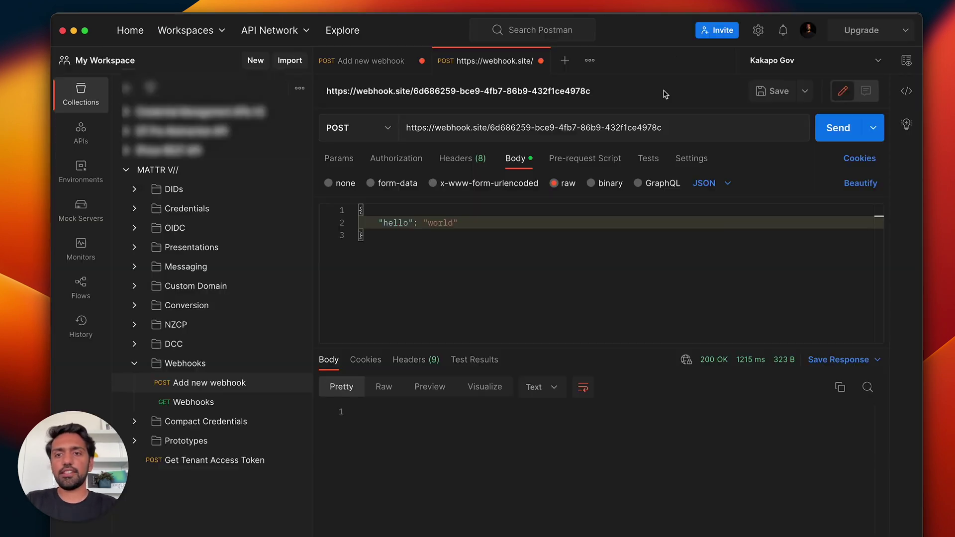
Close the test request and send Add new webhook, getting 201 Created with "disabled": false.
left_click(540, 60)
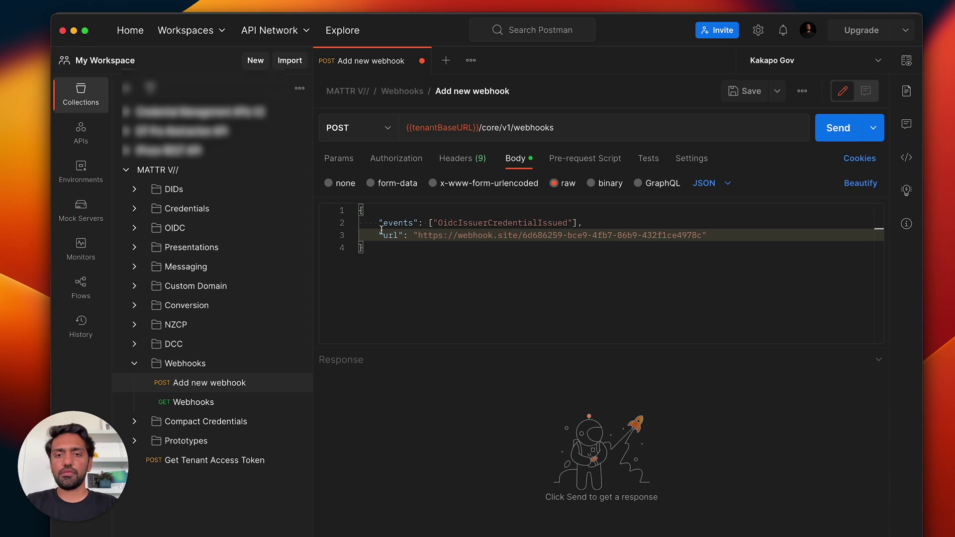
left_click_drag(381, 230, 713, 235)
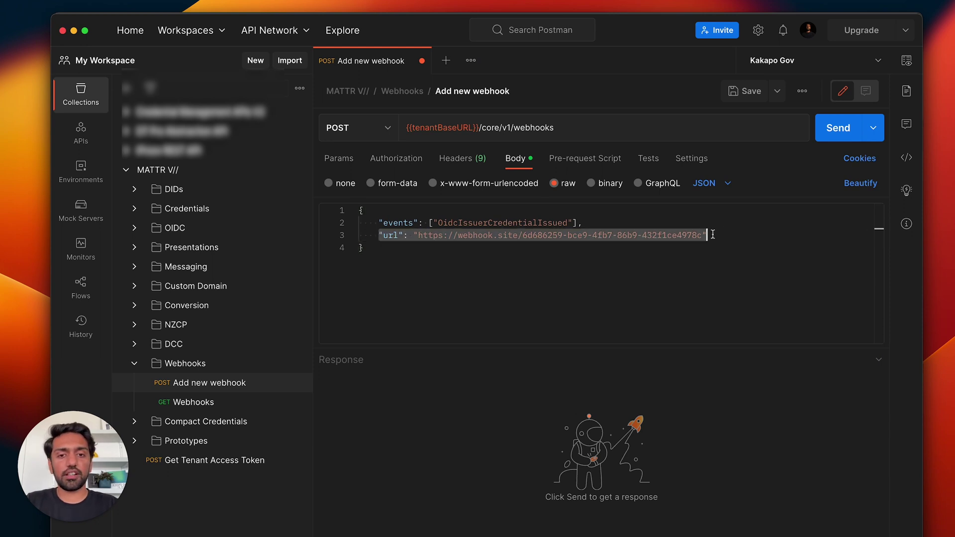
left_click(658, 256)
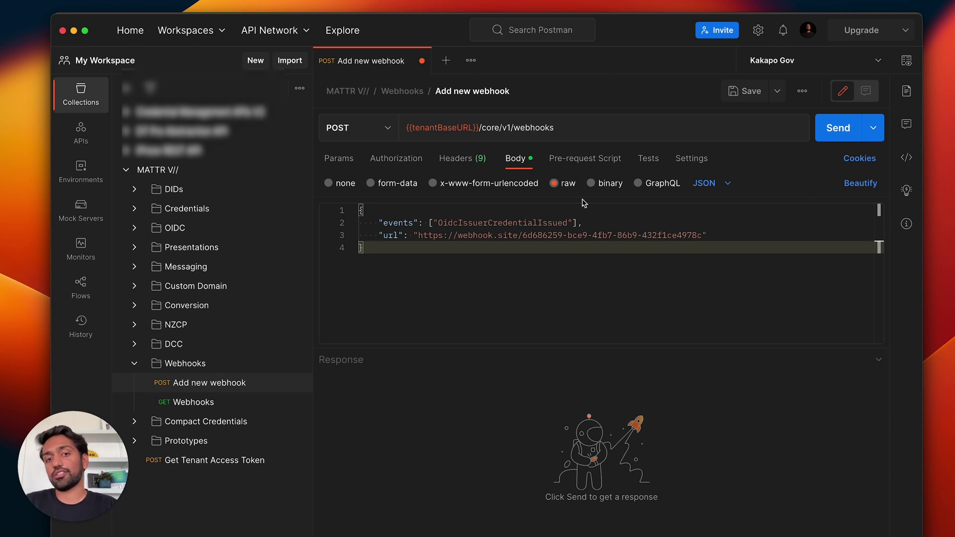
left_click(829, 130)
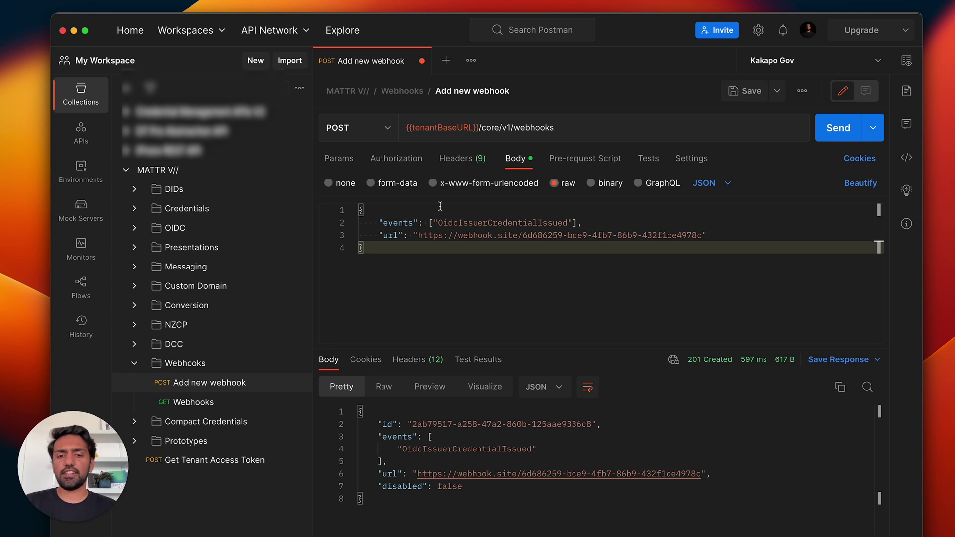
left_click(327, 533)
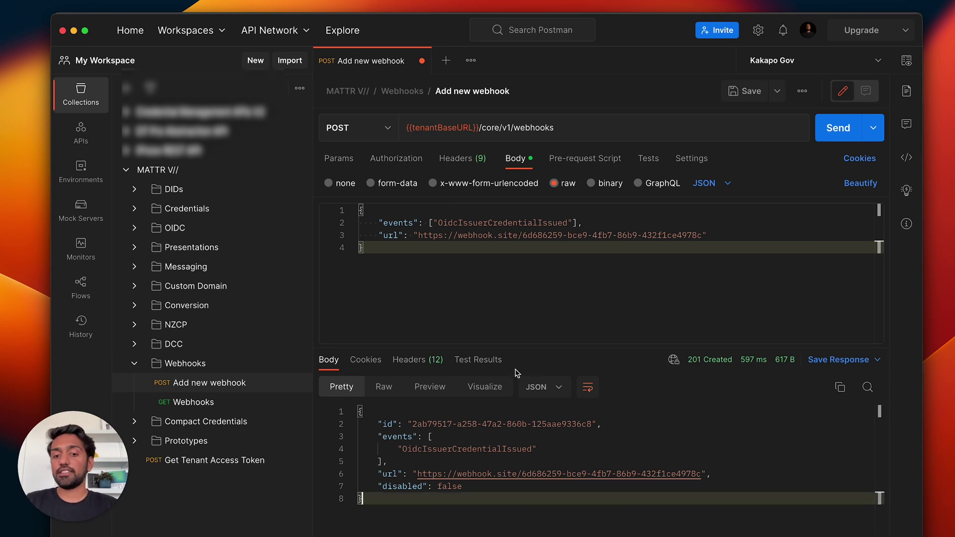
left_click_drag(464, 487, 378, 488)
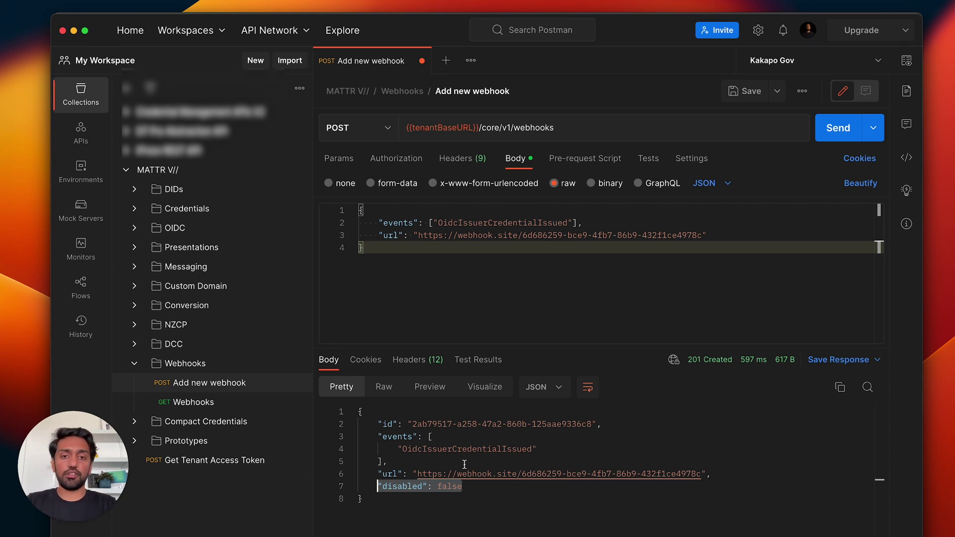
Scan the passport letter's QR code with MATTR Wallet to receive the Government of Kakapo Passport offer.
left_click(73, 32)
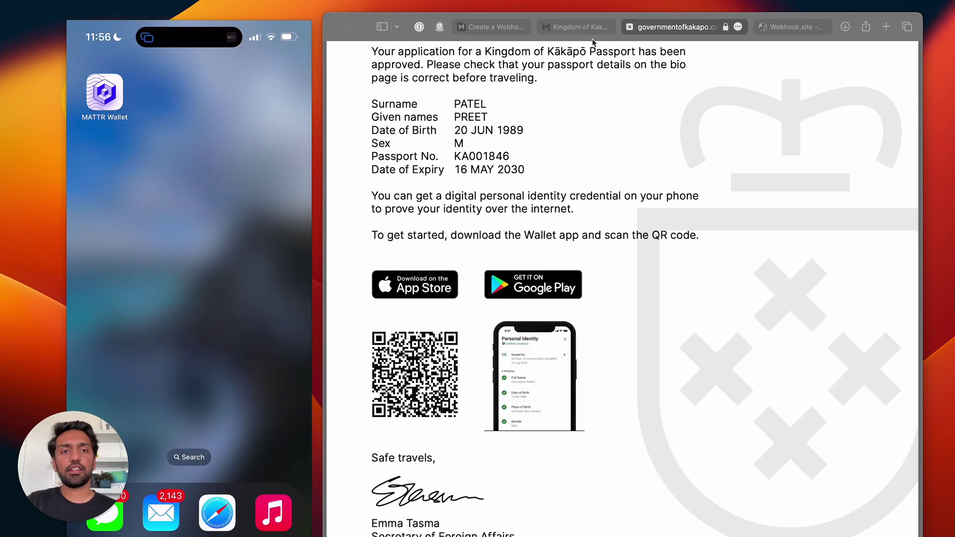
scroll(438, 132, "up", 7)
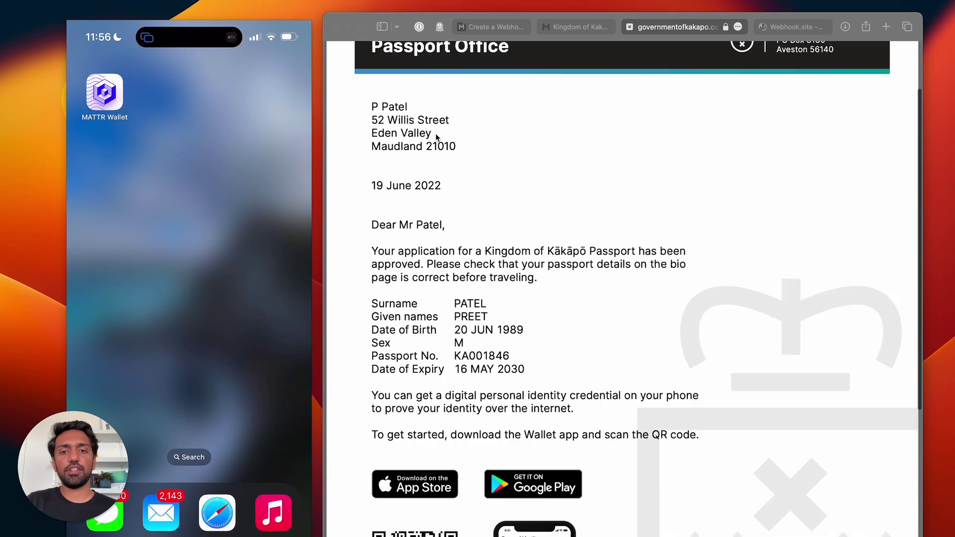
scroll(374, 410, "down", 7)
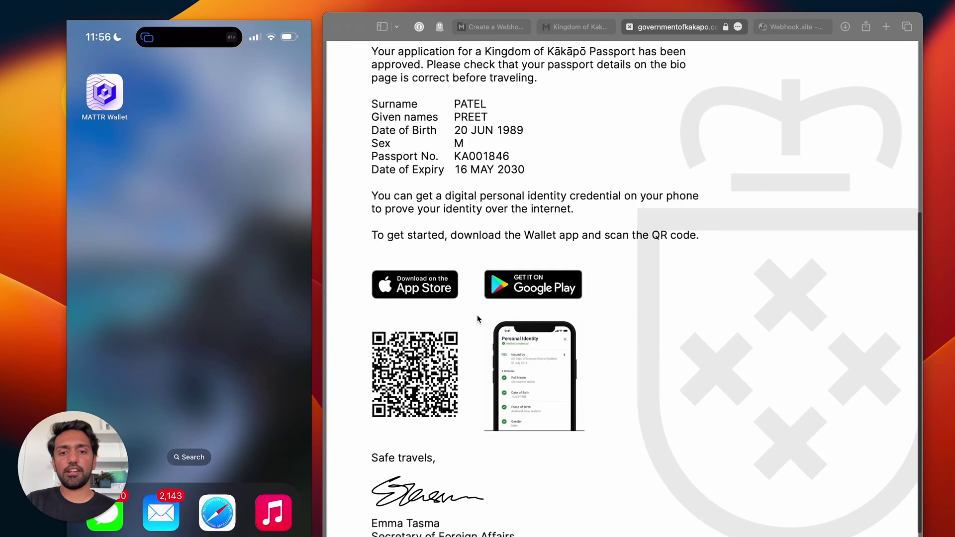
left_click(103, 85)
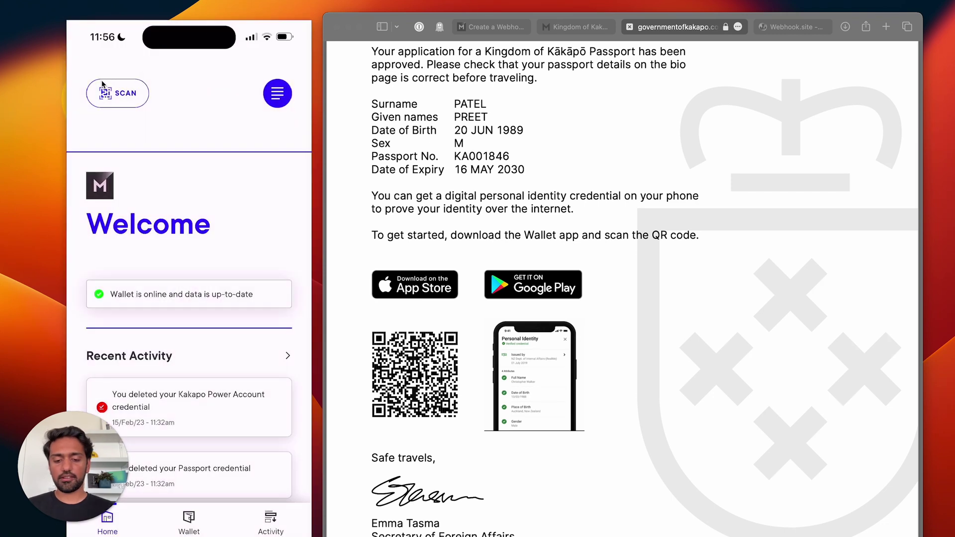
left_click(102, 85)
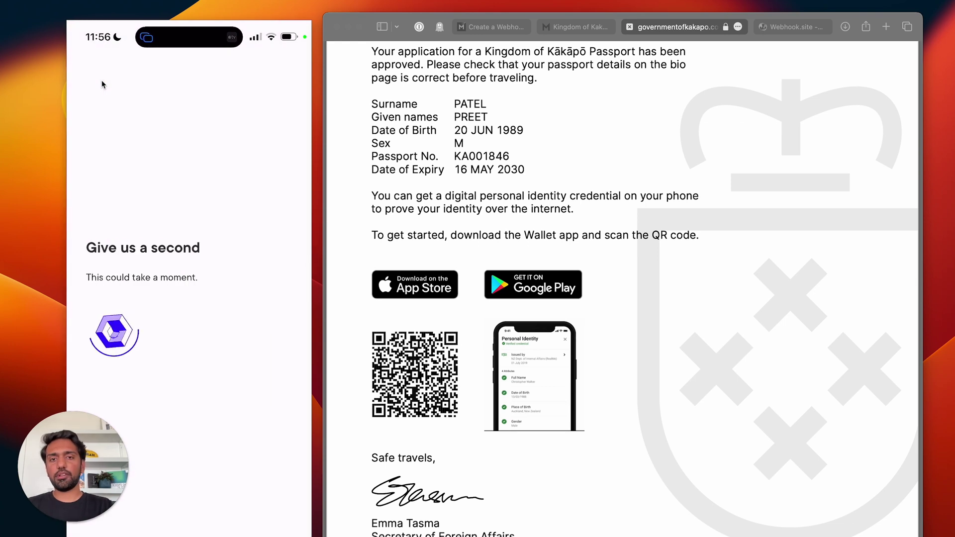
Switch to Webhook.site and delete the earlier hello-world test request.
left_click(796, 27)
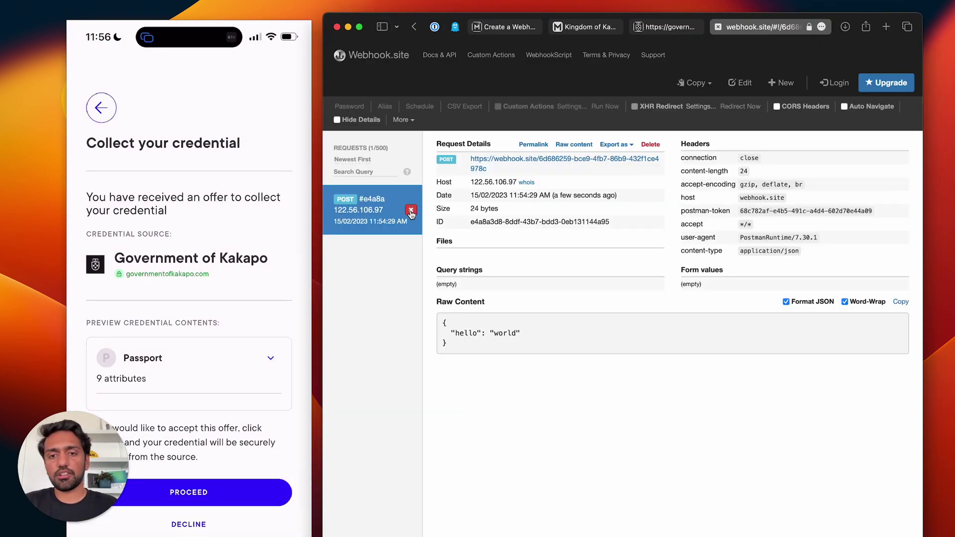
left_click(411, 210)
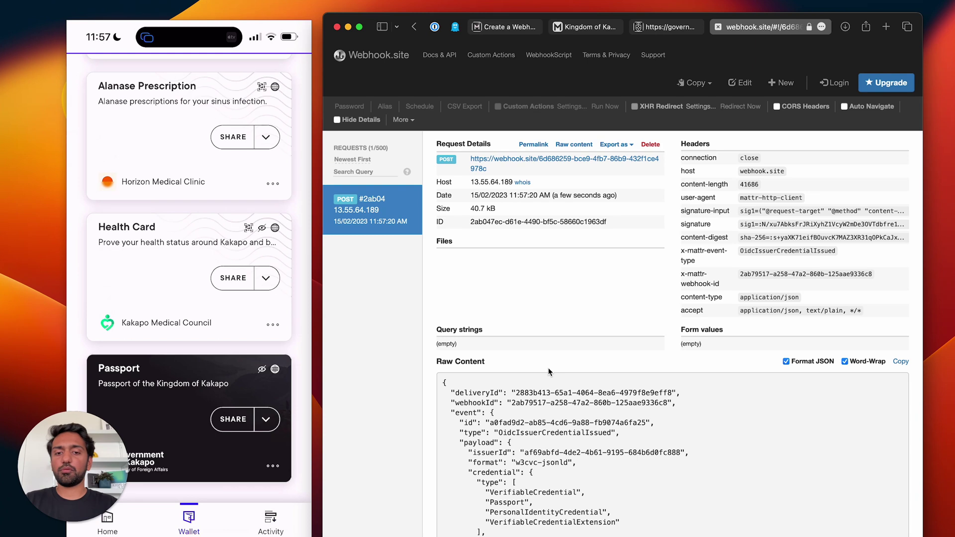
scroll(549, 373, "down", 5)
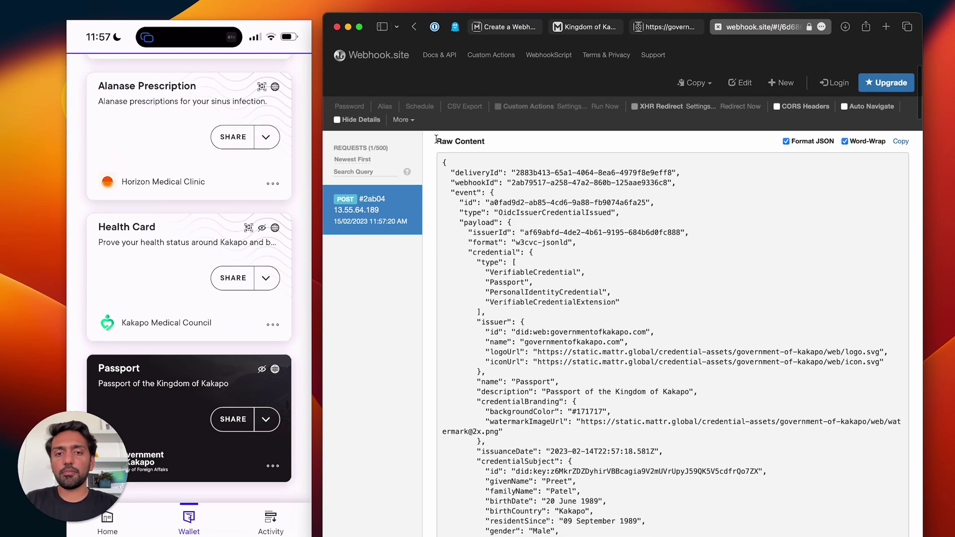
left_click_drag(440, 162, 517, 536)
left_click(506, 238)
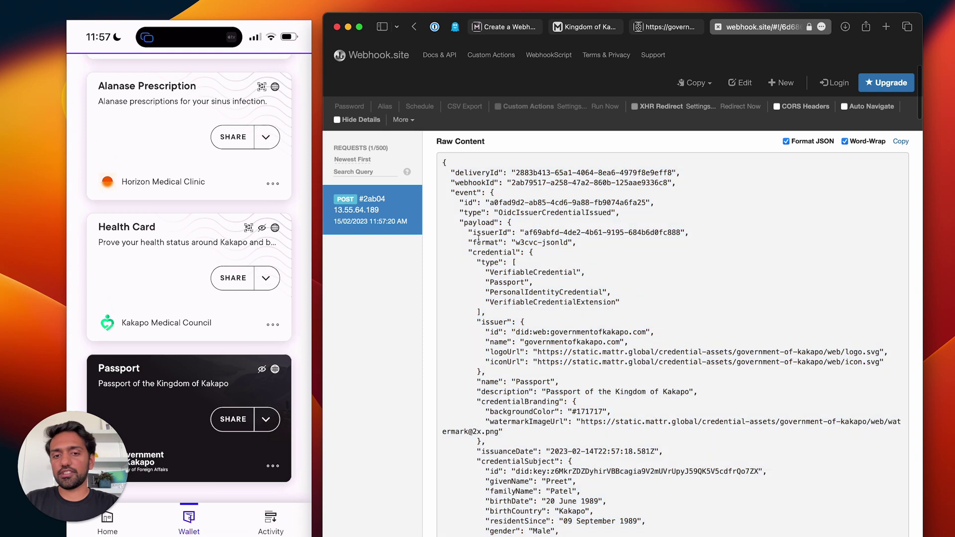
scroll(379, 332, "up", 2)
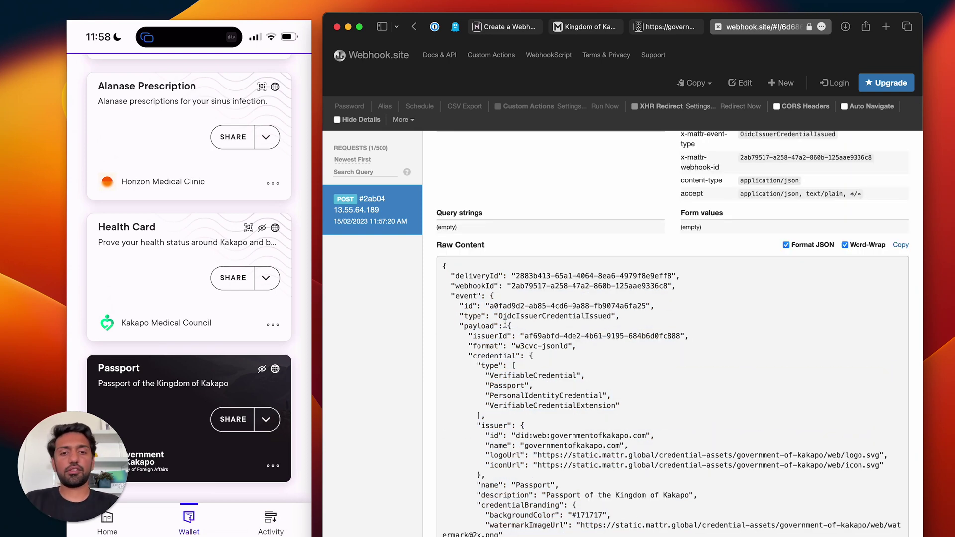
scroll(513, 316, "down", 1)
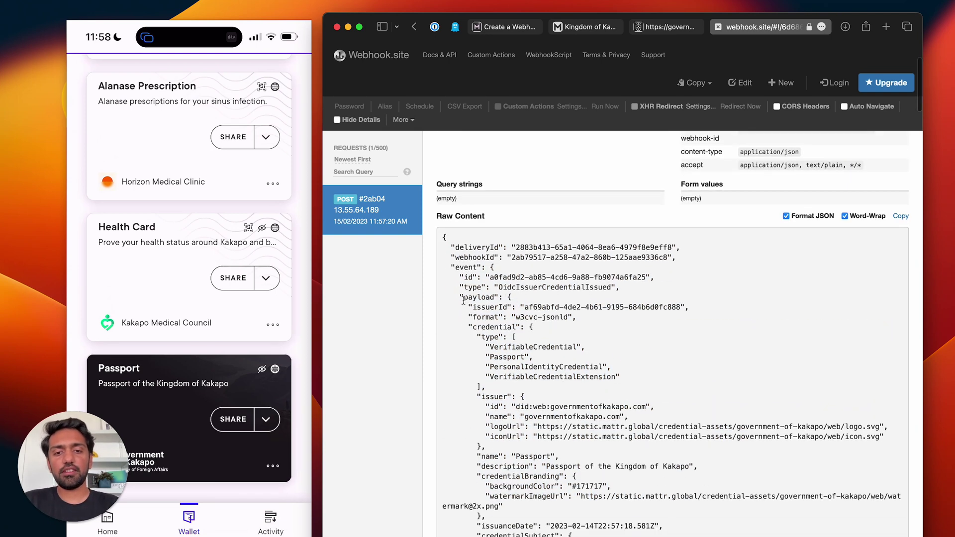
left_click_drag(460, 293, 622, 293)
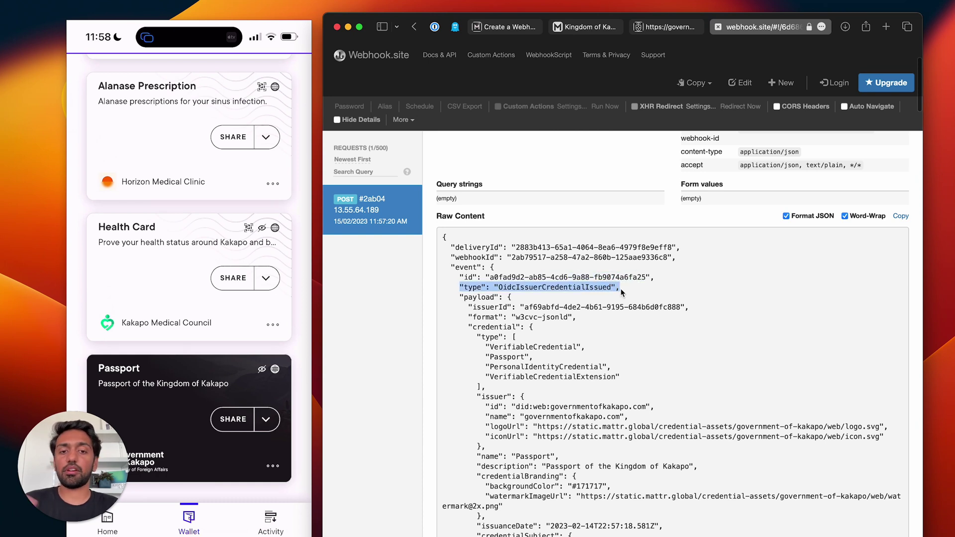
left_click_drag(505, 297, 505, 343)
left_click(501, 296)
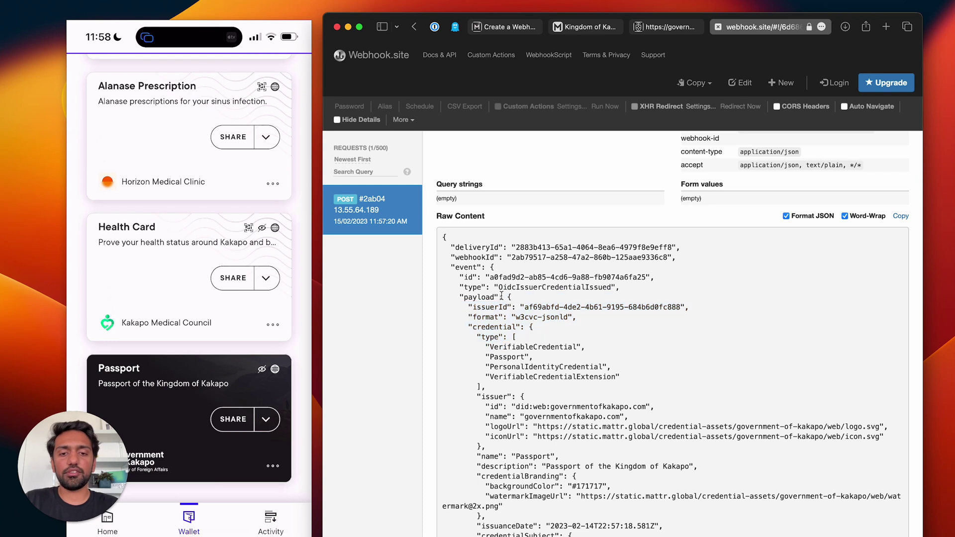
left_click_drag(520, 306, 700, 311)
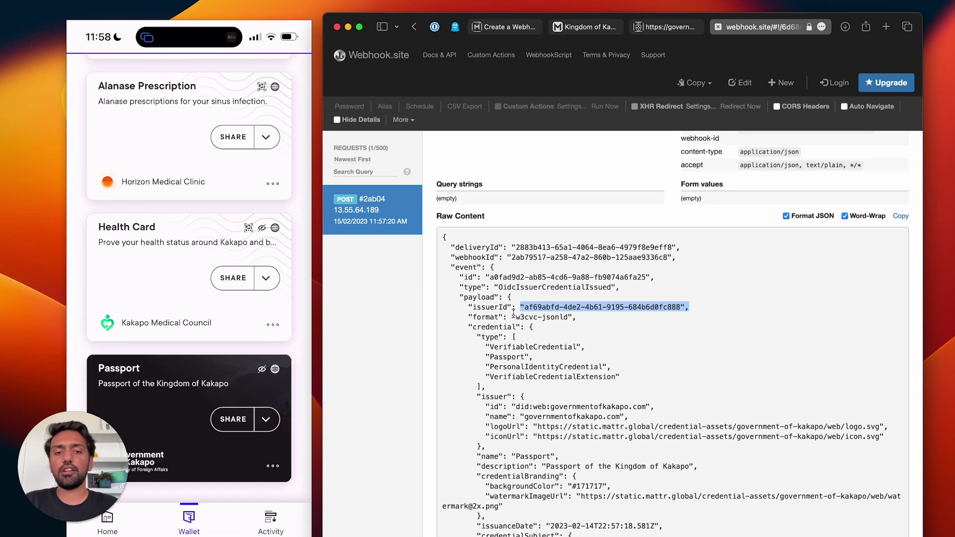
left_click_drag(512, 317, 574, 317)
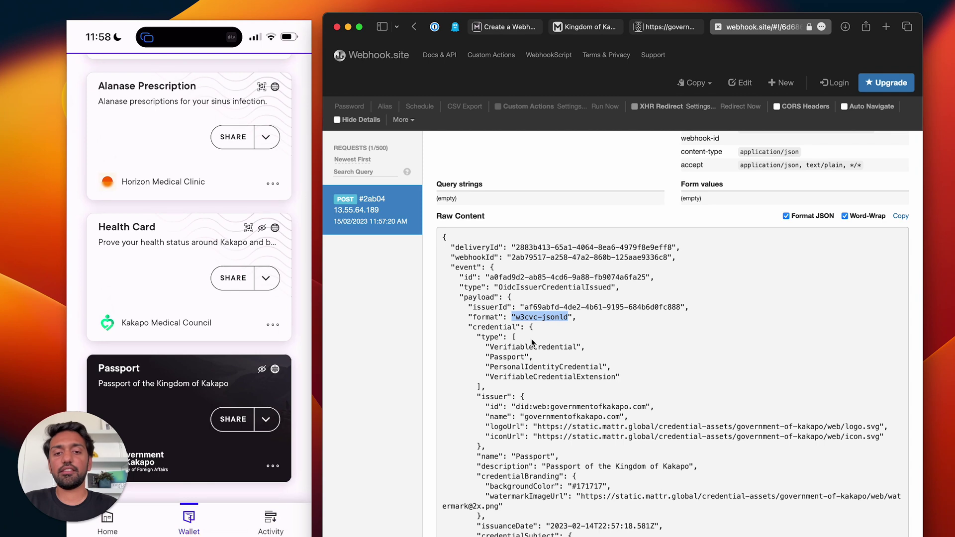
scroll(532, 342, "down", 2)
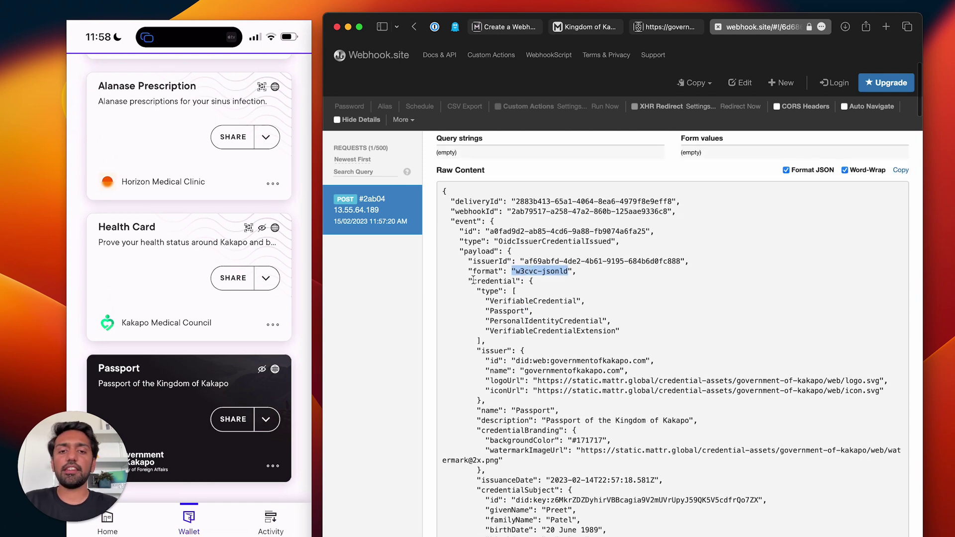
left_click_drag(470, 281, 548, 381)
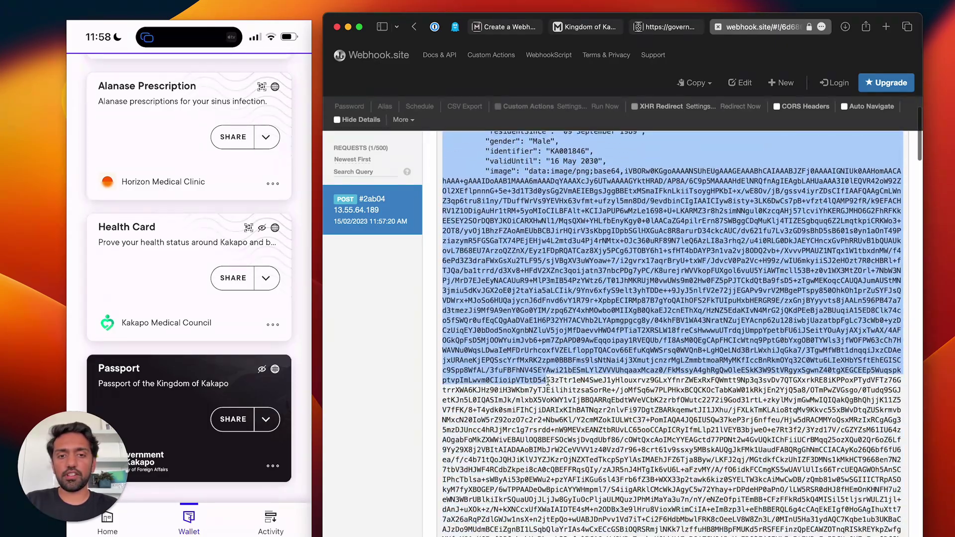
left_click(547, 381)
scroll(547, 381, "down", 20)
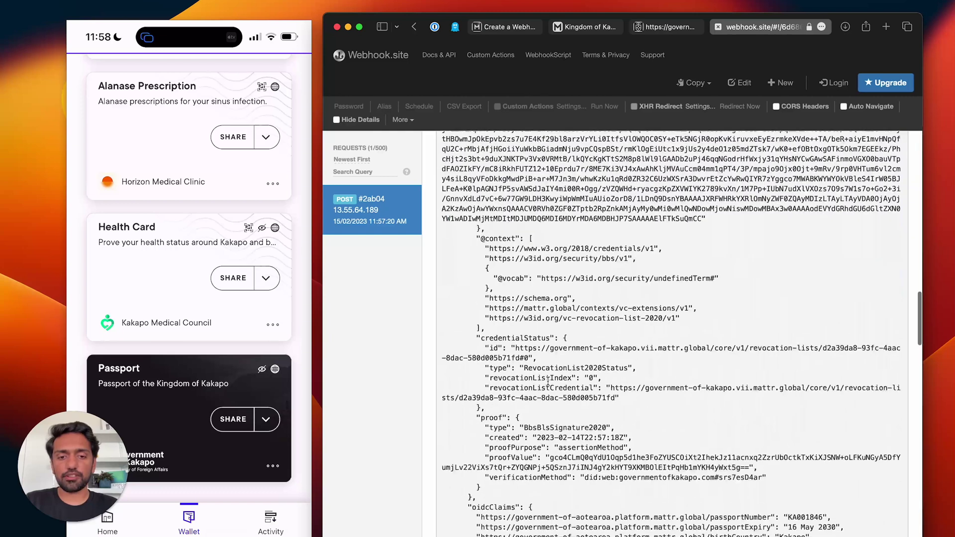
scroll(522, 378, "down", 5)
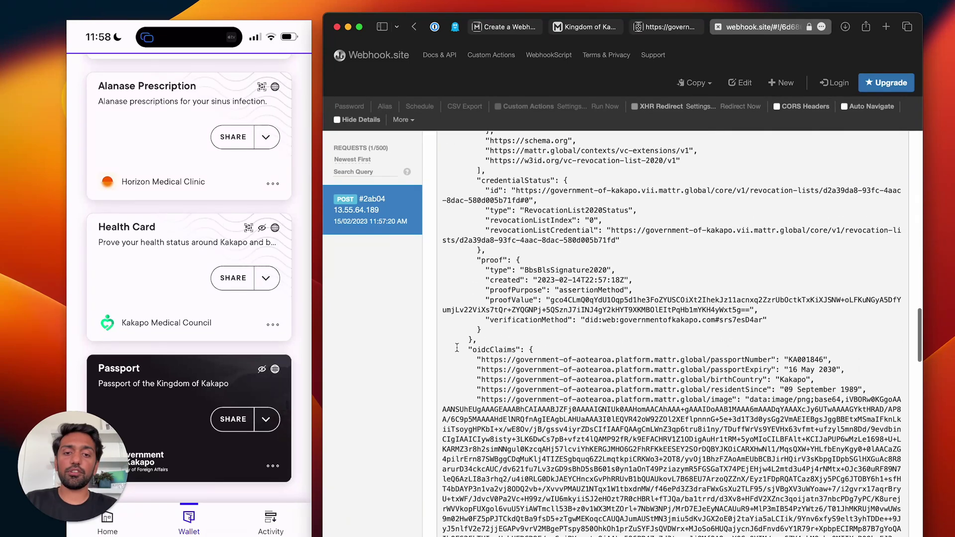
left_click_drag(465, 350, 521, 350)
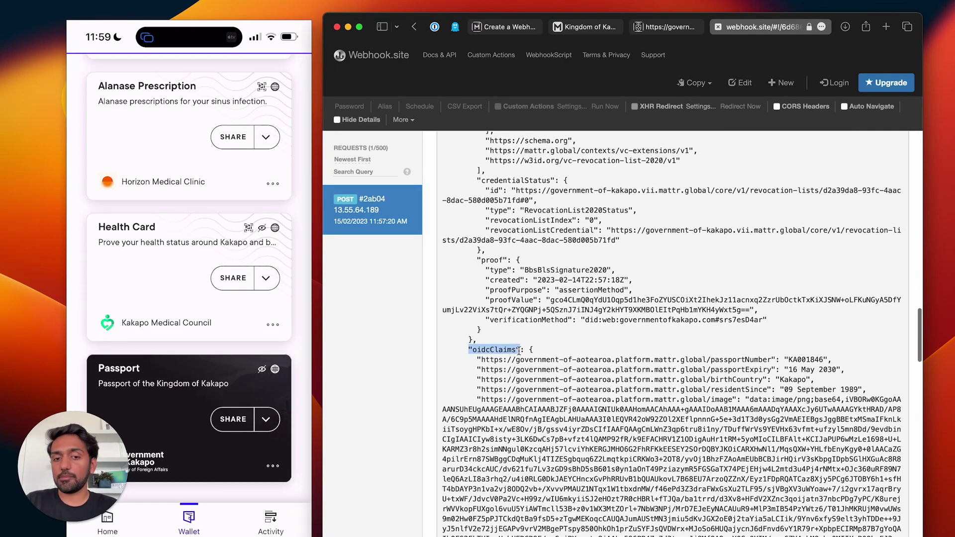
left_click(473, 355)
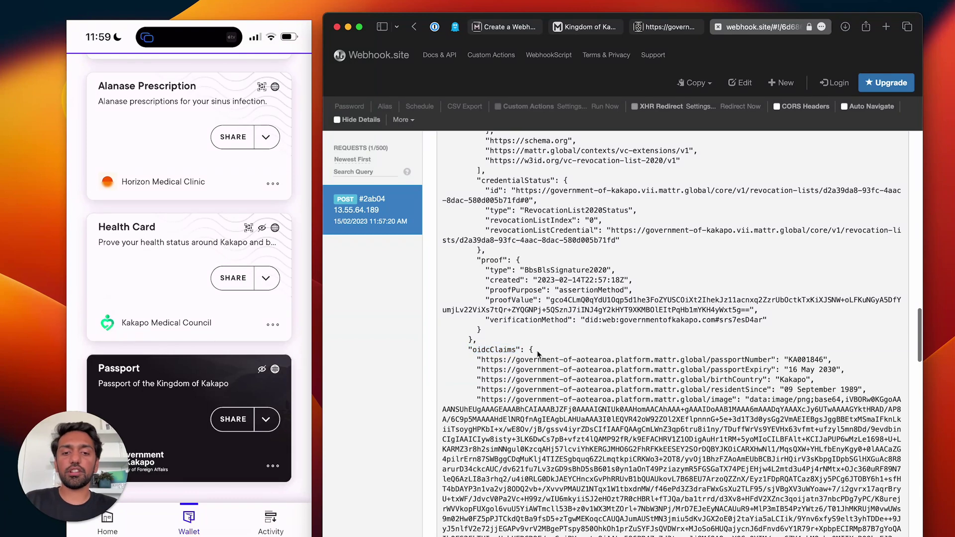
left_click_drag(533, 349, 523, 536)
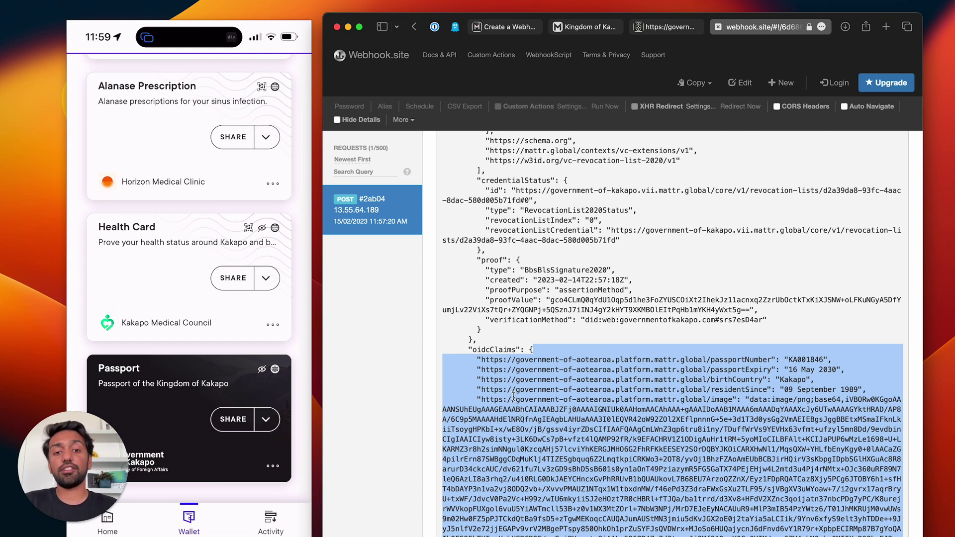
scroll(514, 398, "down", 3)
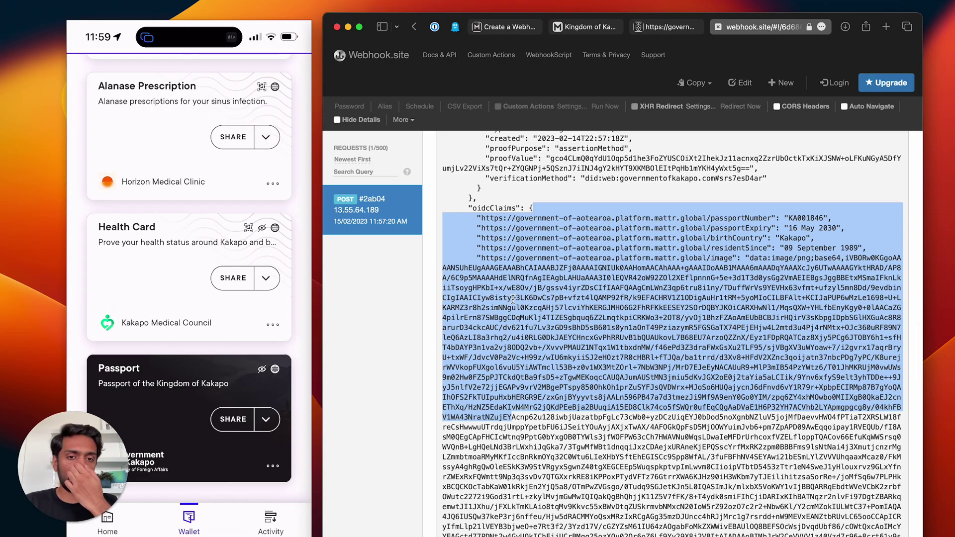
scroll(489, 281, "down", 2)
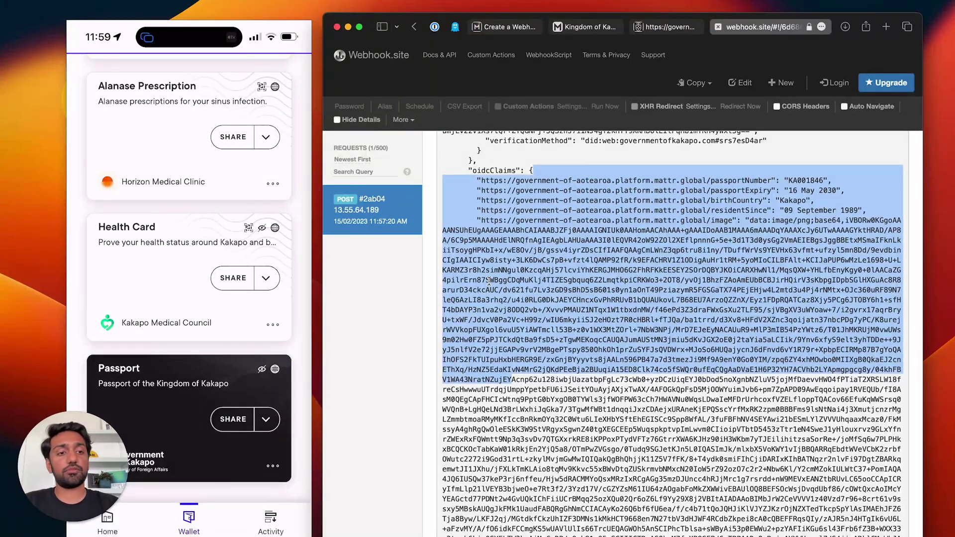
scroll(489, 281, "down", 10)
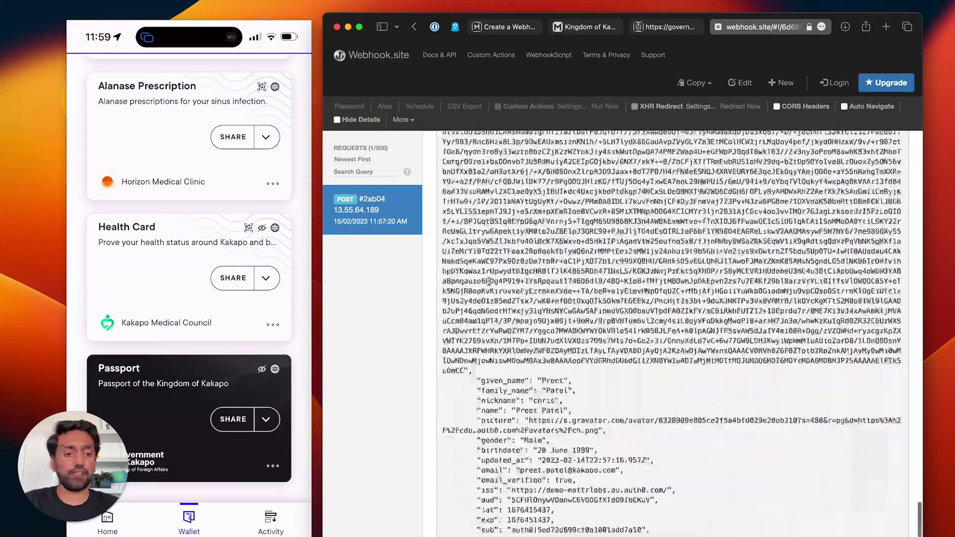
scroll(489, 281, "up", 15)
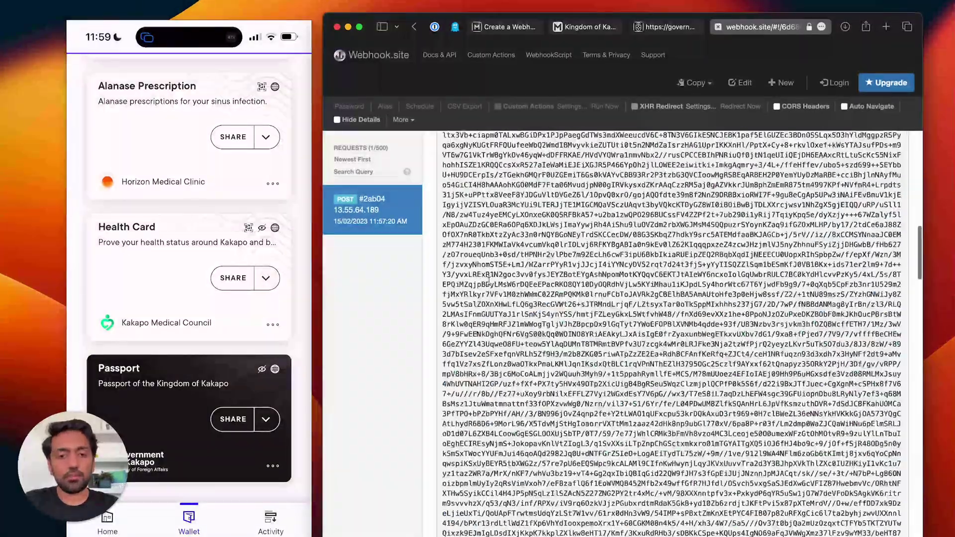
scroll(489, 281, "up", 15)
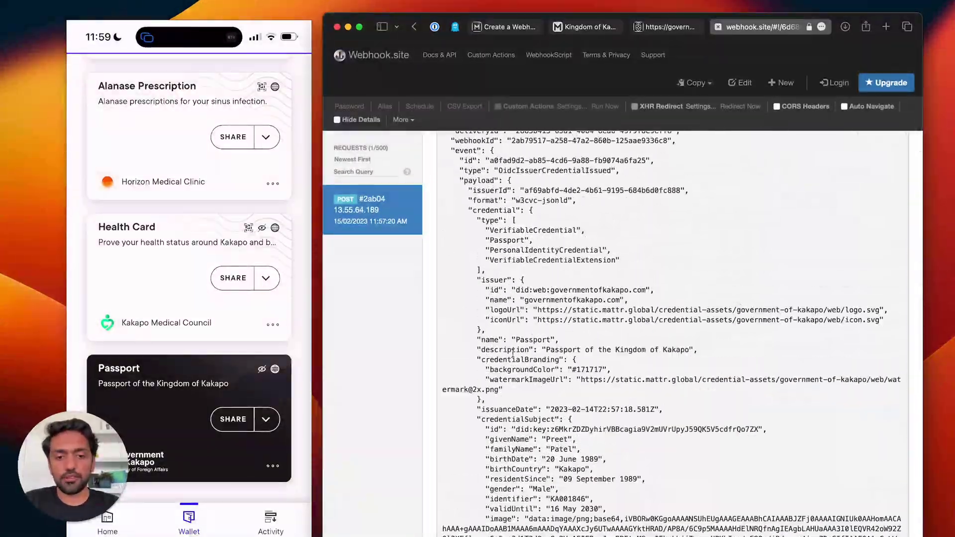
scroll(520, 348, "up", 2)
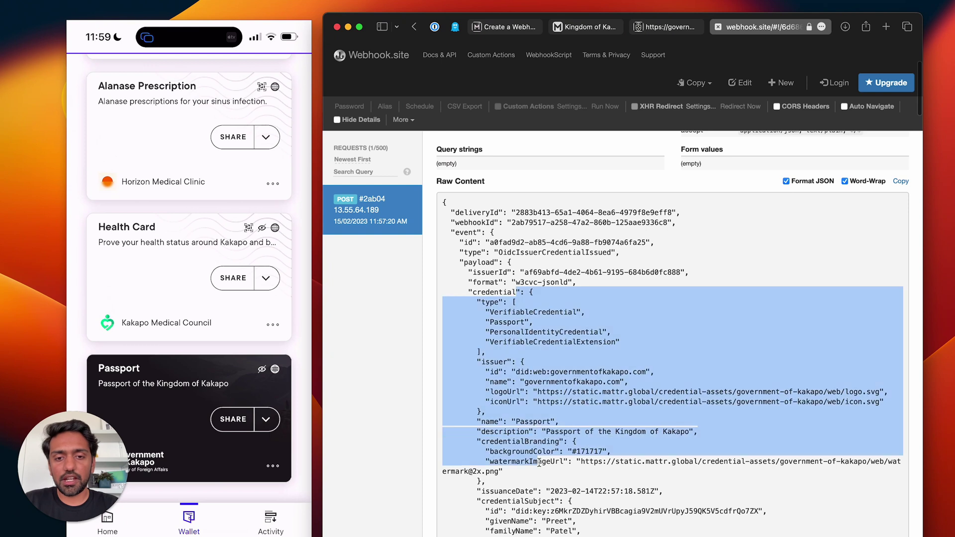
left_click(505, 403)
scroll(493, 457, "down", 5)
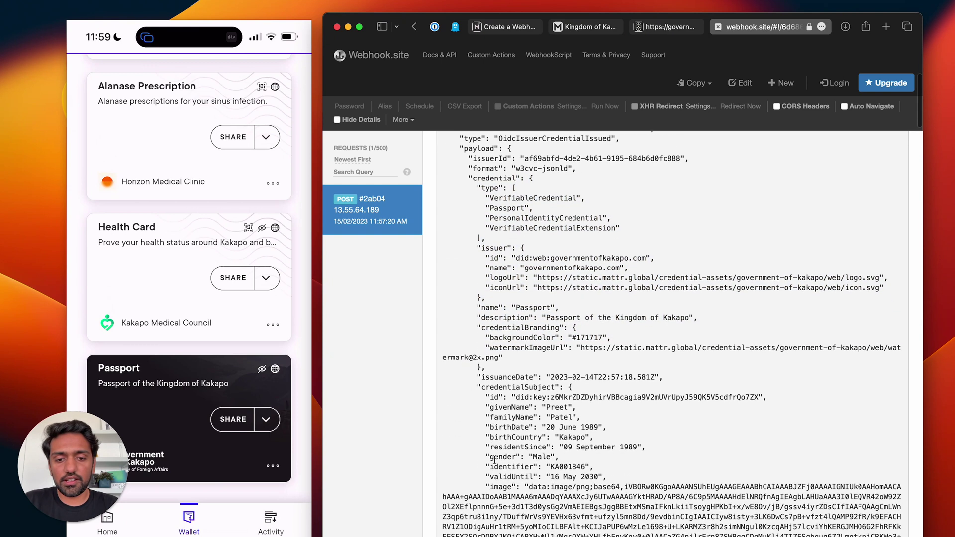
left_click_drag(473, 396, 767, 398)
left_click(493, 398)
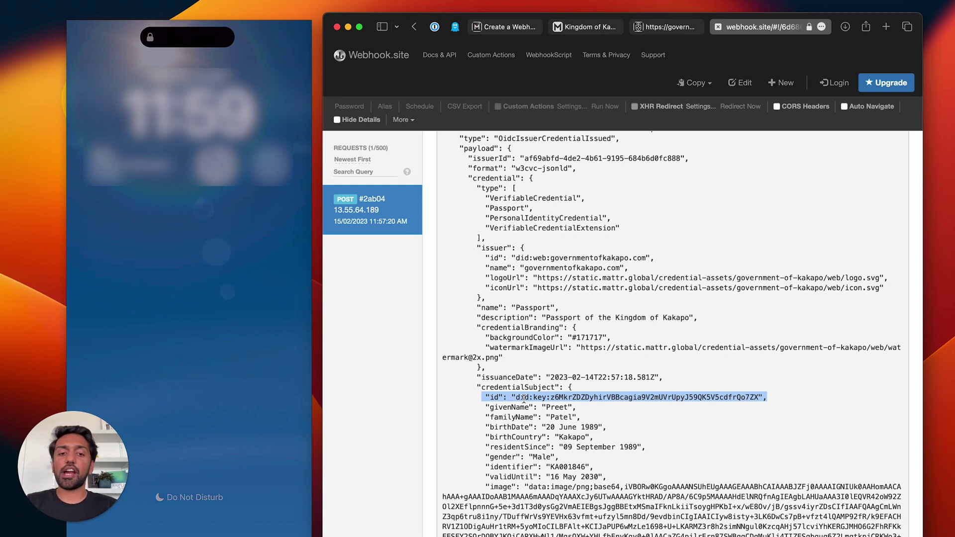
Highlight the tutorial's notes on dropped query parameters, required 2xx responses and event.id deduplication.
left_click(609, 409)
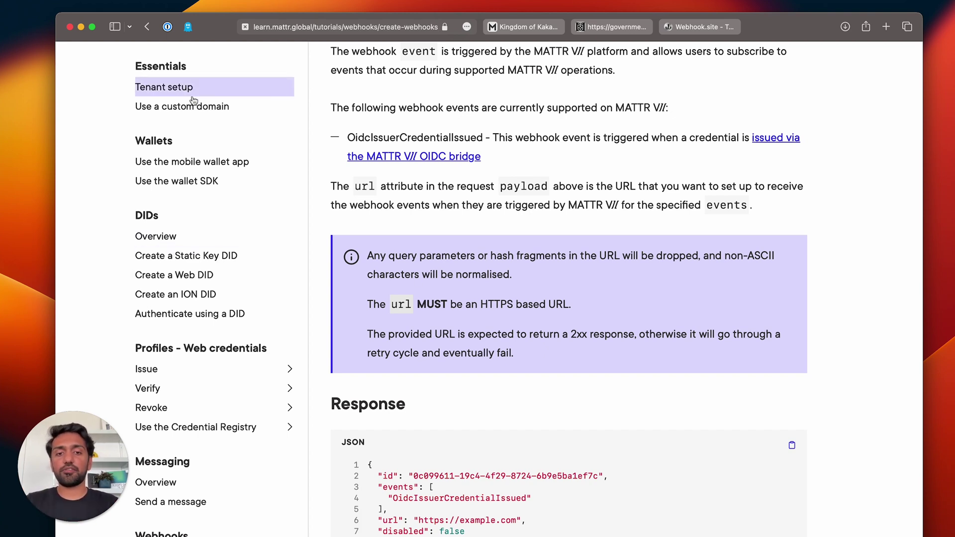
left_click_drag(369, 256, 647, 261)
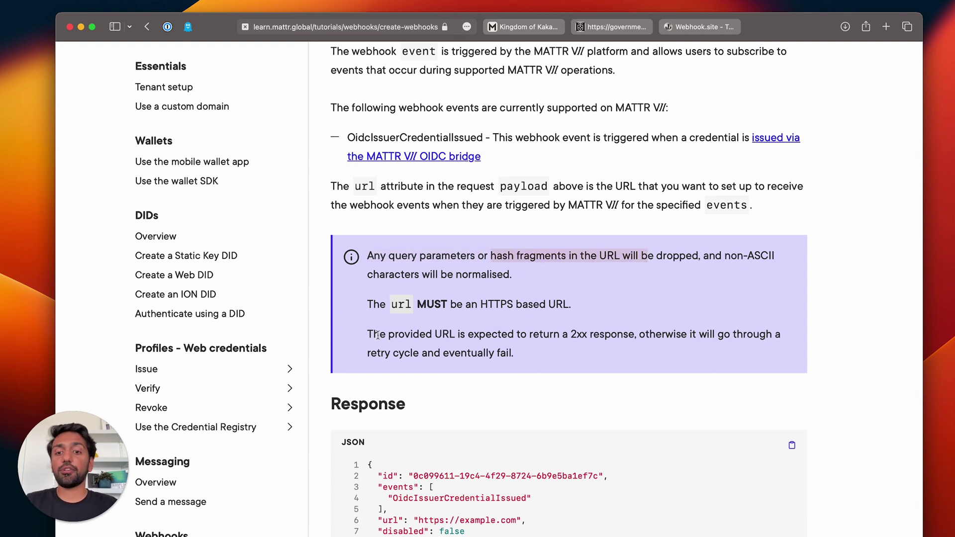
left_click_drag(367, 331, 582, 367)
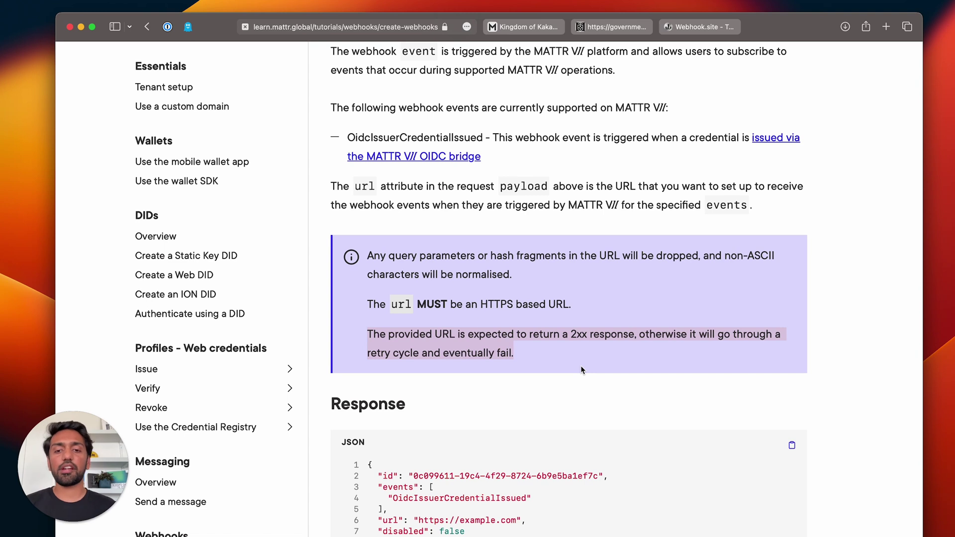
scroll(582, 371, "down", 10)
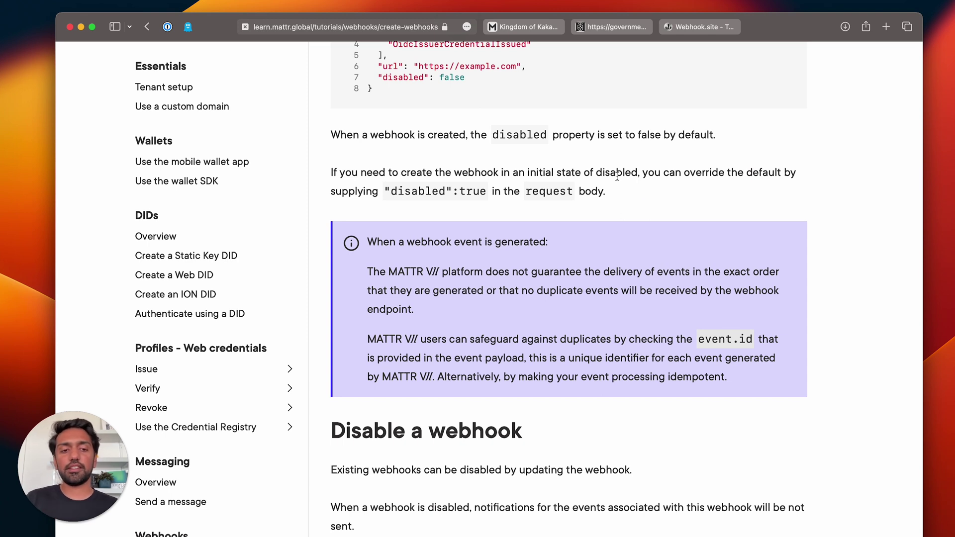
left_click_drag(691, 339, 759, 339)
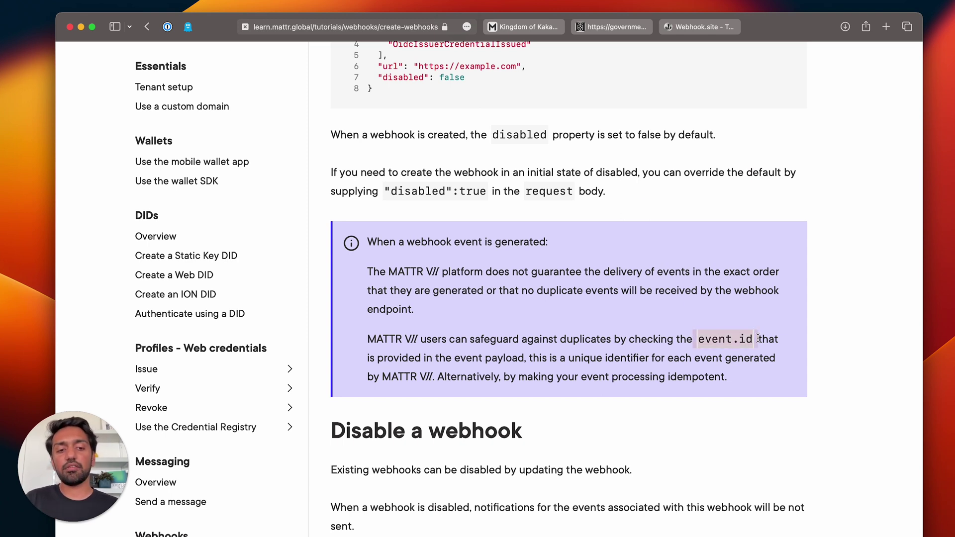
left_click(760, 338)
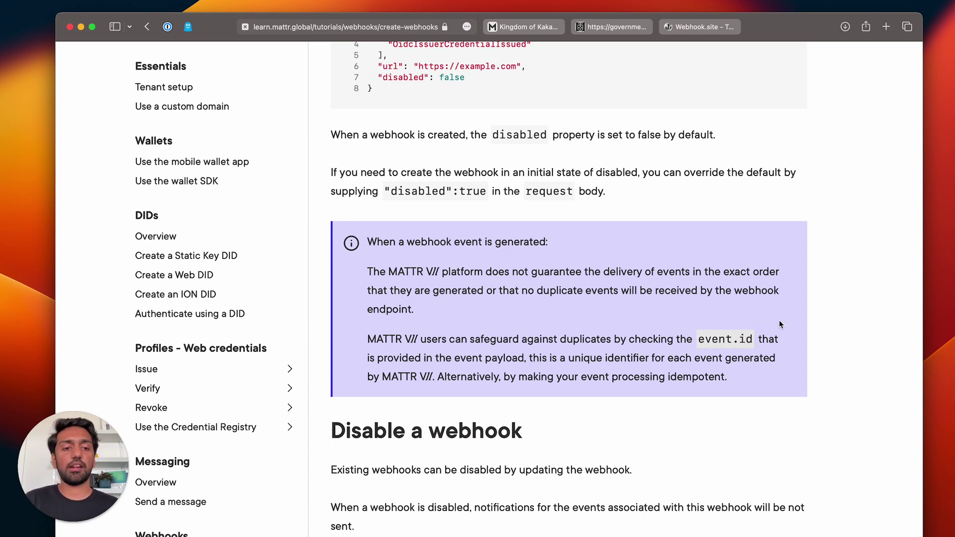
Return to the captured Webhook.site request and highlight the event's unique id in its raw JSON.
left_click(695, 28)
scroll(272, 308, "down", 2)
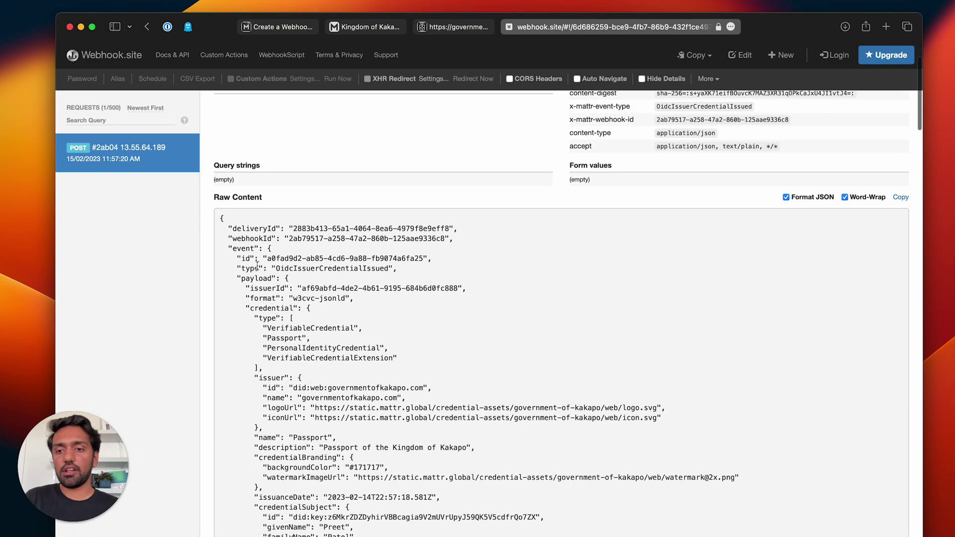
left_click_drag(234, 249, 424, 258)
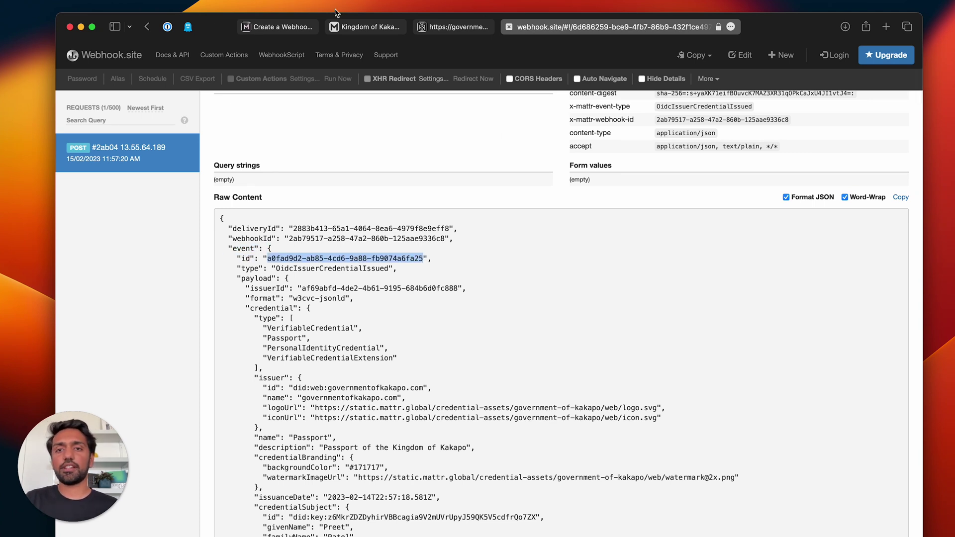
Return to MATTR Learn's Webhooks Overview page describing the OidcIssuerCredentialIssued event.
left_click(273, 26)
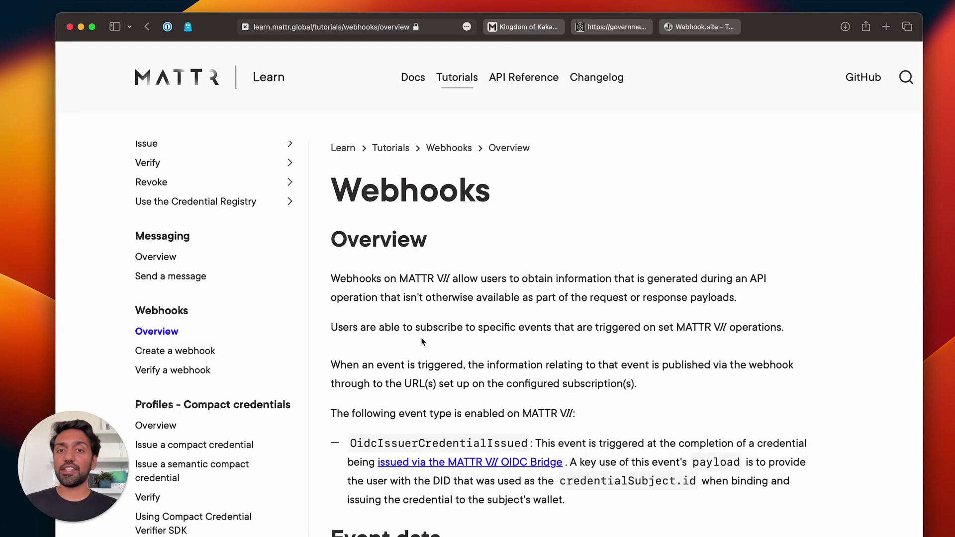